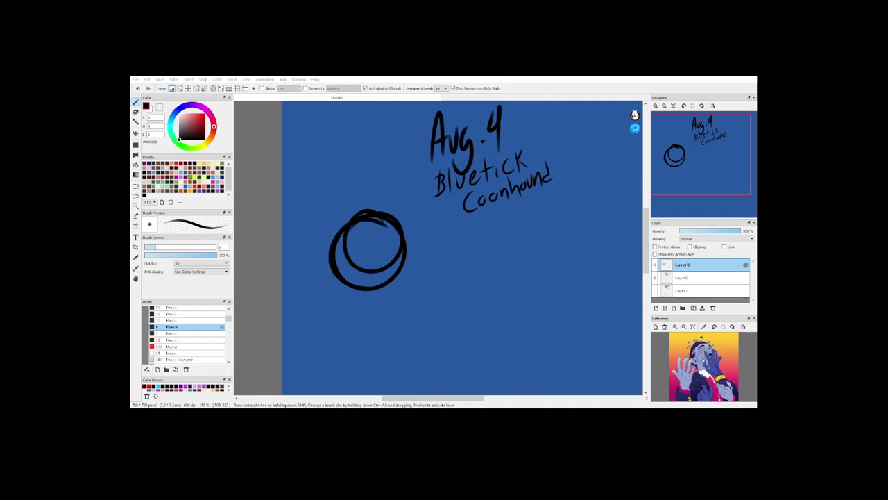
- Undo the stray strokes around the guide circles and lower their layer's opacity to 25%
key(ctrl+z)
mouse_move(402, 231)
mouse_down()
mouse_move(433, 347)
mouse_move(423, 254)
mouse_up()
key(ctrl+z)
click(694, 231)
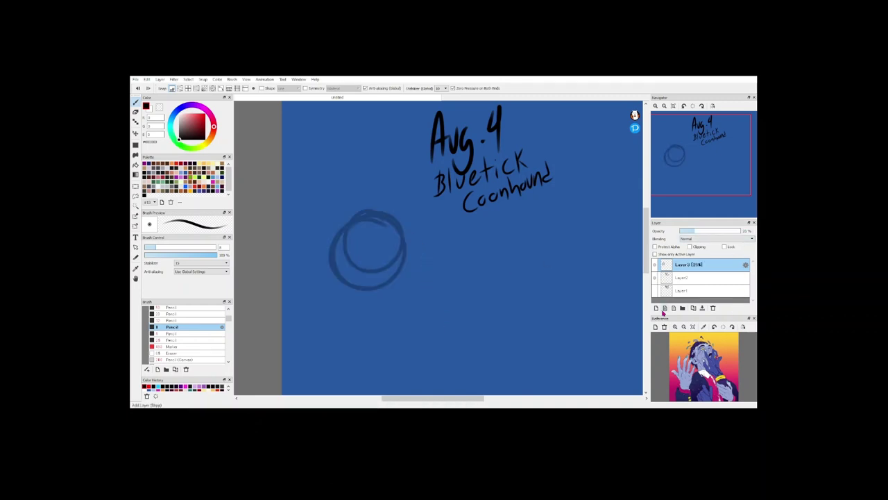
click(662, 310)
mouse_move(400, 226)
mouse_down()
mouse_move(422, 250)
mouse_move(433, 328)
mouse_up()
mouse_move(397, 249)
mouse_down()
mouse_move(399, 305)
mouse_move(433, 331)
mouse_up()
mouse_move(347, 264)
mouse_down()
mouse_move(324, 306)
mouse_move(344, 309)
mouse_move(327, 296)
mouse_move(347, 245)
mouse_up()
key(ctrl+z)
key(ctrl+z)
key(ctrl+z)
key(ctrl+z)
mouse_move(327, 288)
mouse_down()
mouse_move(355, 228)
mouse_move(340, 268)
mouse_move(366, 229)
mouse_move(333, 272)
mouse_up()
key(ctrl+z)
mouse_move(359, 219)
mouse_down()
mouse_move(335, 247)
mouse_move(334, 269)
mouse_up()
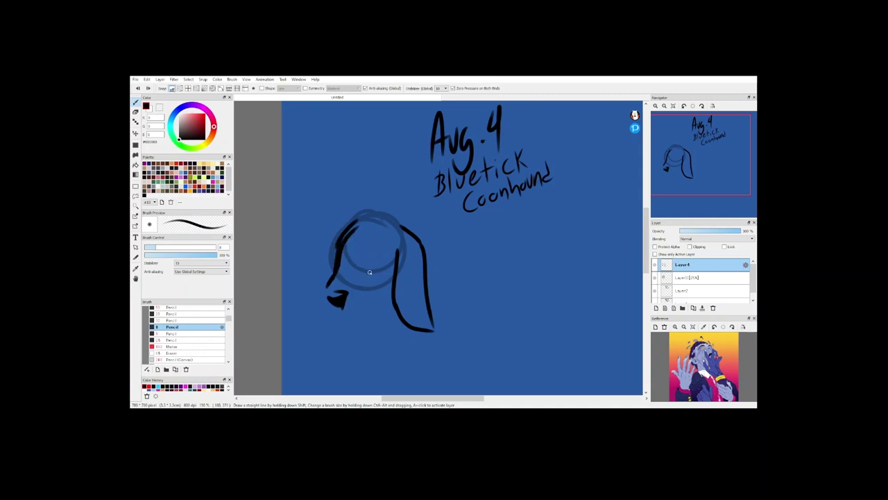
drag(329, 307, 344, 304)
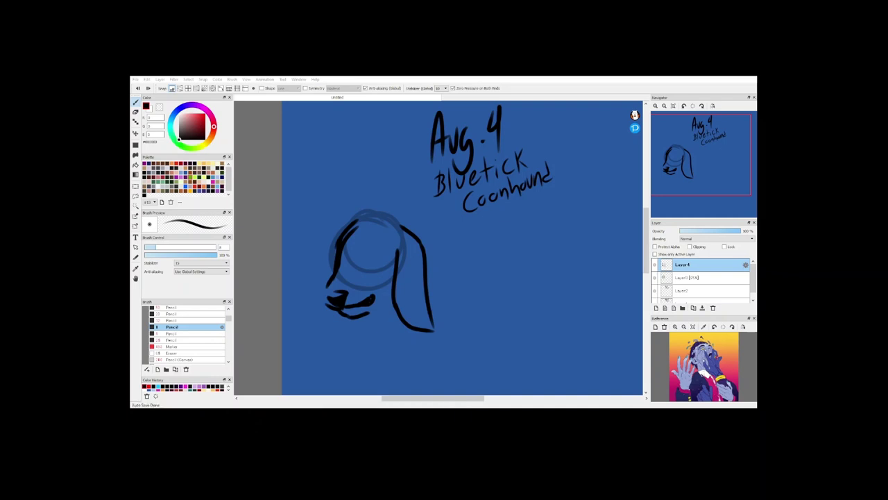
click(714, 308)
- On a new layer, draw the dog's forehead and muzzle profile over the guide circles, with a dark nose and an eye
click(656, 308)
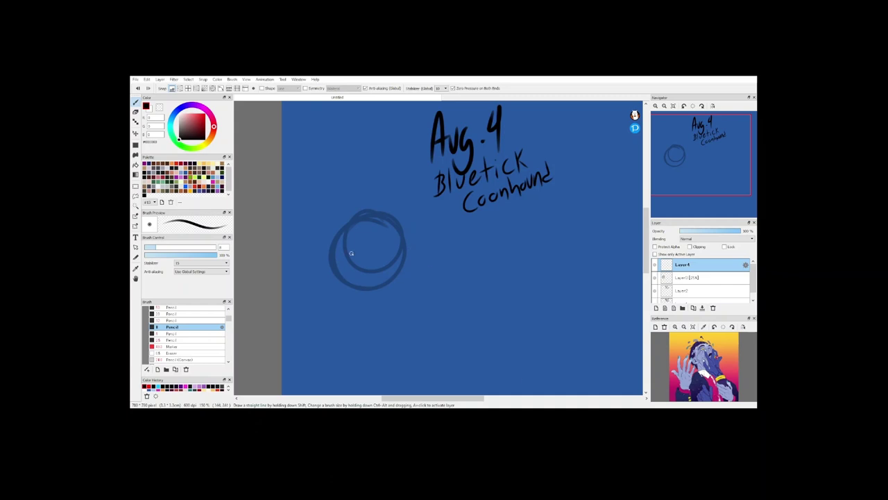
mouse_move(362, 217)
mouse_down()
mouse_move(321, 317)
mouse_move(338, 322)
mouse_up()
mouse_move(366, 279)
mouse_down()
mouse_move(399, 254)
mouse_move(368, 279)
mouse_up()
key(ctrl+z)
drag(362, 274, 369, 256)
key(ctrl+z)
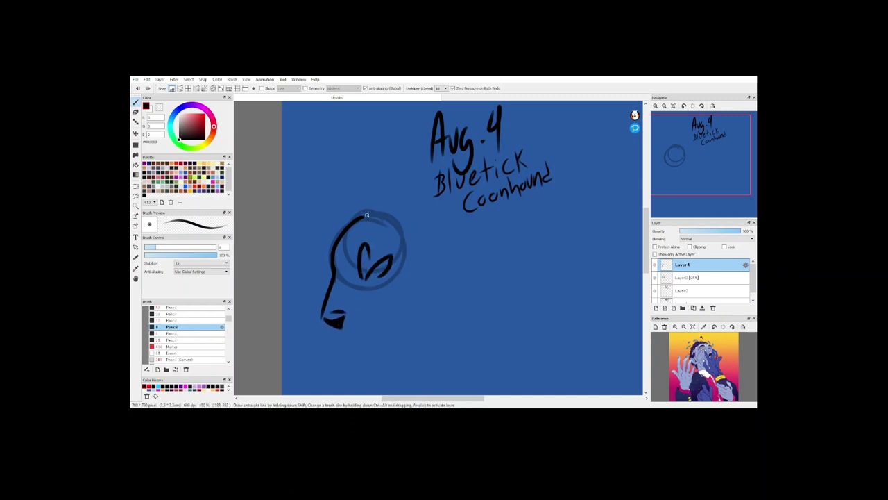
- Draw the dog's long drooping ear hanging from the back of the head
mouse_move(360, 217)
mouse_down()
mouse_move(429, 244)
mouse_move(437, 269)
mouse_up()
key(ctrl+z)
mouse_move(361, 217)
mouse_down()
mouse_move(397, 228)
mouse_move(430, 301)
mouse_up()
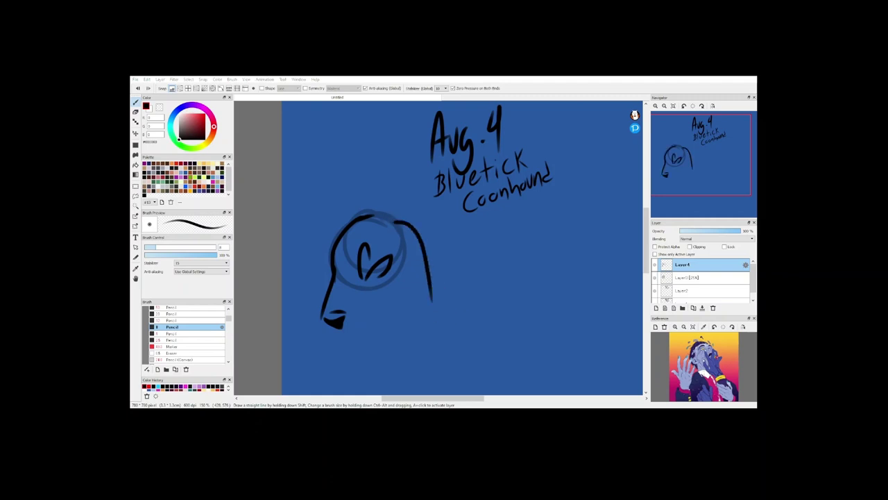
key(ctrl+z)
mouse_move(394, 218)
mouse_down()
mouse_move(415, 229)
mouse_move(433, 306)
mouse_up()
mouse_move(395, 236)
mouse_down()
mouse_move(420, 320)
mouse_move(400, 249)
mouse_move(419, 321)
mouse_move(436, 310)
mouse_move(436, 296)
mouse_up()
key(ctrl+z)
- Draw the lower jaw and mouth line between the ear and the nose
mouse_move(406, 272)
mouse_down()
mouse_move(401, 295)
mouse_move(352, 338)
mouse_move(333, 332)
mouse_move(373, 314)
mouse_up()
key(ctrl+z)
mouse_move(402, 288)
mouse_down()
mouse_move(337, 333)
mouse_move(365, 333)
mouse_up()
key(ctrl+z)
mouse_move(335, 332)
mouse_down()
mouse_move(344, 338)
mouse_move(369, 328)
mouse_up()
- Erase part of the filled eye to refine its shape, and return to the Pencil brush
key(e)
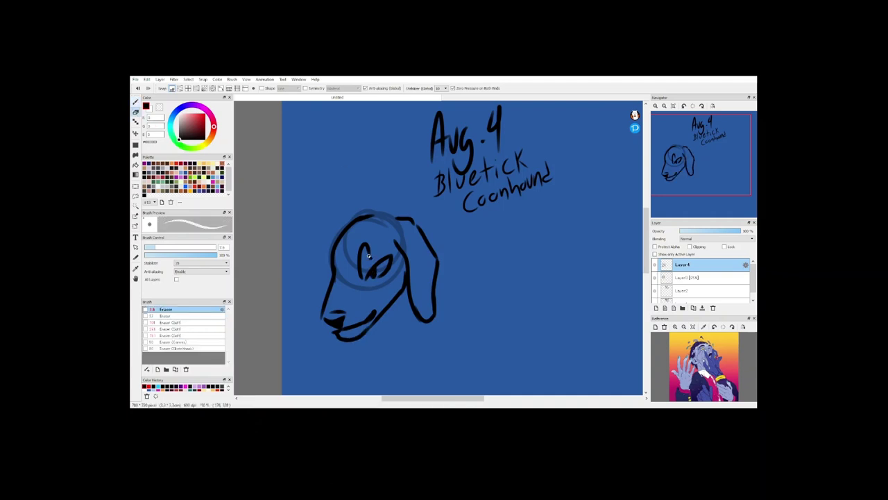
key(ctrl+z)
mouse_move(373, 273)
mouse_down()
mouse_move(370, 257)
mouse_move(391, 256)
mouse_move(377, 279)
mouse_up()
click(190, 316)
key(b)
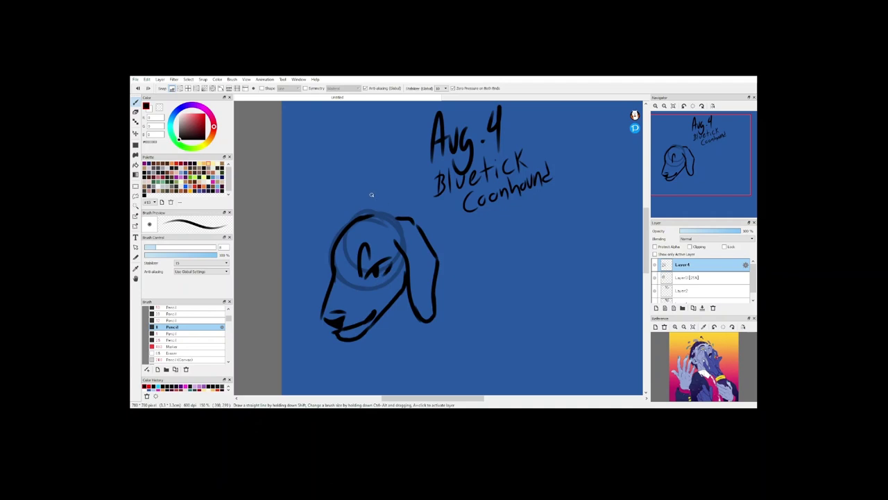
- Draw the far ear beside the forehead and extend the head outline with neck and throat lines
drag(356, 217, 326, 286)
drag(336, 247, 339, 270)
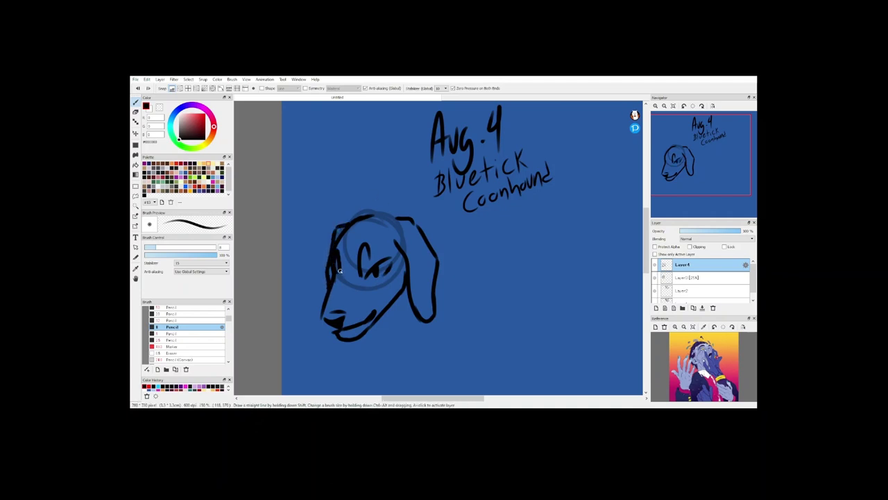
drag(387, 217, 476, 261)
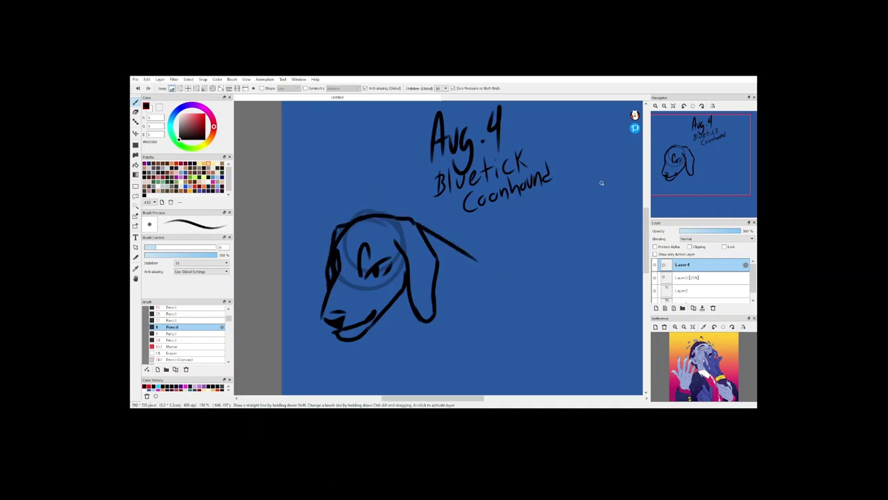
key(ctrl+minus)
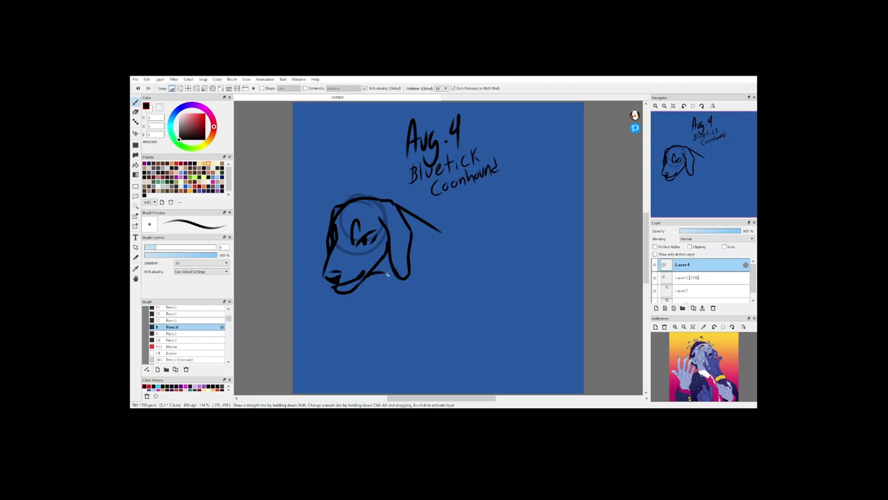
drag(373, 278, 393, 288)
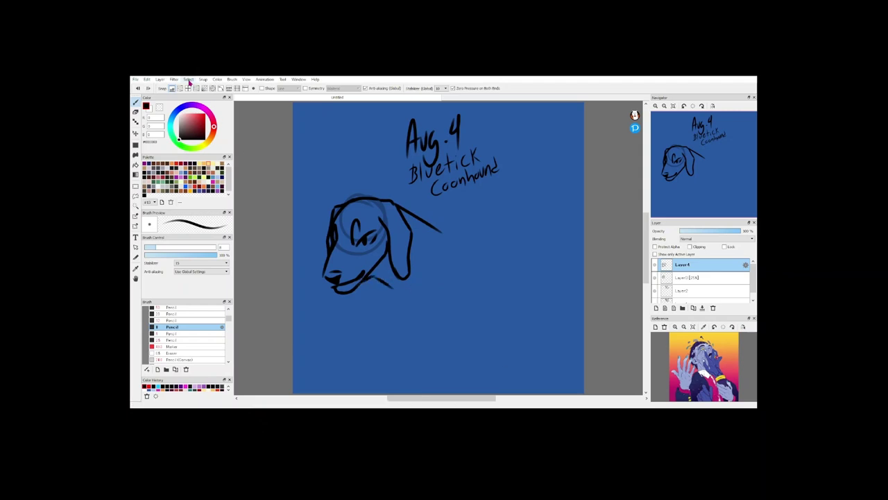
- Move the head sketch toward the canvas's upper left and draw a long curved back down to the lower right
click(188, 80)
click(201, 132)
mouse_move(397, 243)
mouse_down()
mouse_move(437, 199)
mouse_move(473, 221)
mouse_move(578, 339)
mouse_up()
click(610, 396)
key(ctrl+z)
drag(468, 216, 559, 359)
- Rotate the title lettering on Layer2 clockwise by about 15 degrees and move it into the canvas's upper-right corner
click(657, 289)
click(659, 290)
click(686, 290)
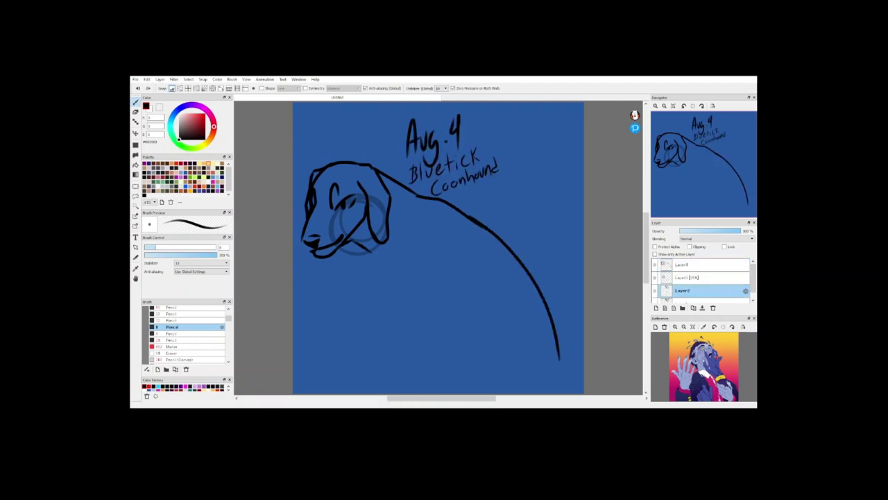
key(ctrl+t)
drag(474, 113, 491, 118)
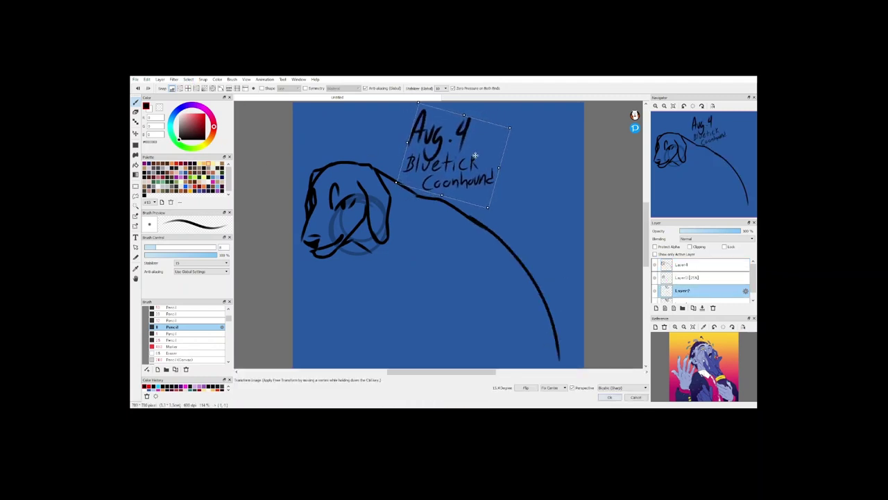
drag(474, 156, 551, 160)
click(610, 397)
- Move the dog sketch on Layer4 straight up to make room for the legs
click(683, 264)
key(ctrl+t)
mouse_move(420, 244)
mouse_down()
mouse_move(419, 202)
mouse_move(420, 257)
mouse_up()
key(Return)
- Draw the near front leg down to the bottom of the canvas, with a paw and toes
mouse_move(422, 259)
mouse_down()
mouse_move(440, 342)
mouse_move(426, 382)
mouse_up()
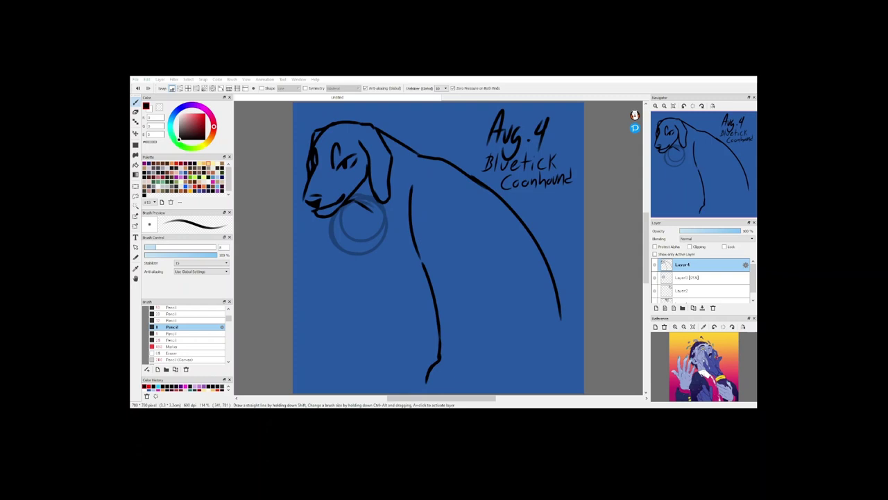
mouse_move(477, 233)
mouse_down()
mouse_move(478, 288)
mouse_move(462, 373)
mouse_move(437, 369)
mouse_up()
drag(425, 381, 433, 389)
- Draw the chest line below the throat and the far front leg behind the near one
drag(378, 215, 382, 237)
drag(382, 236, 409, 256)
key(ctrl+z)
mouse_move(380, 233)
mouse_down()
mouse_move(396, 256)
mouse_move(419, 263)
mouse_up()
mouse_move(369, 211)
mouse_down()
mouse_move(419, 303)
mouse_move(430, 358)
mouse_move(422, 371)
mouse_up()
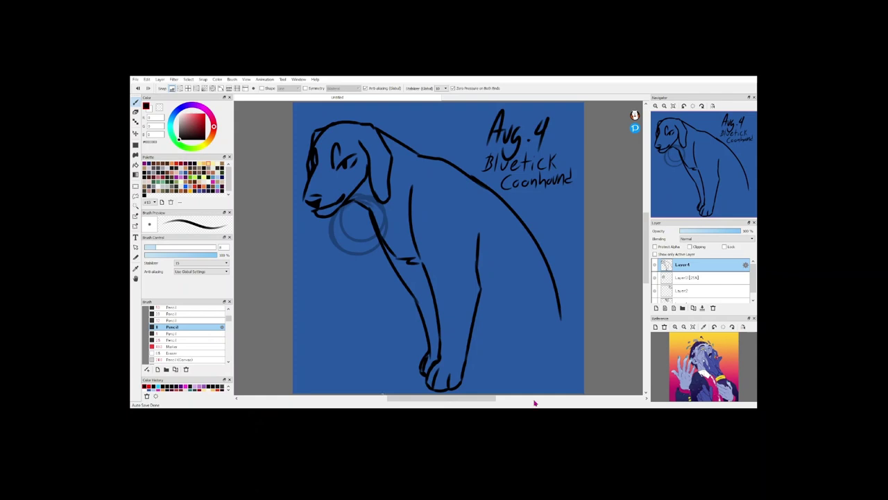
drag(529, 288, 480, 270)
mouse_move(473, 341)
mouse_down()
mouse_move(530, 360)
mouse_move(525, 368)
mouse_up()
key(ctrl+z)
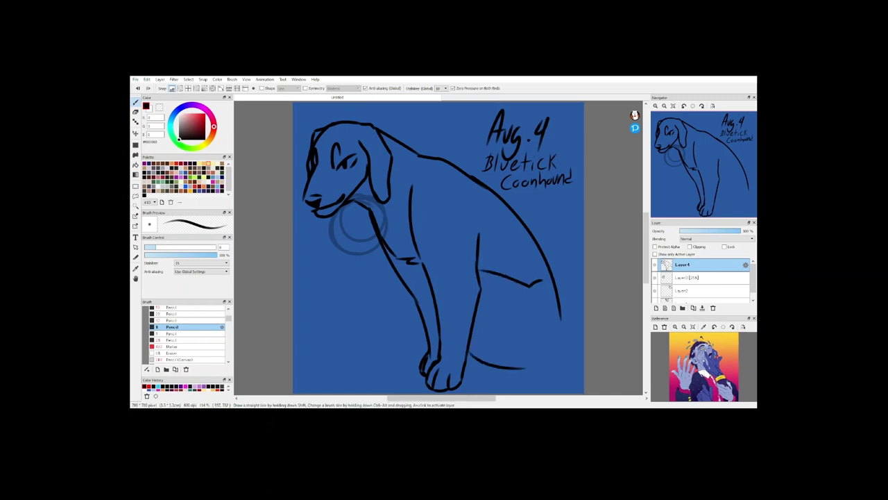
mouse_move(516, 312)
mouse_down()
mouse_move(554, 341)
mouse_move(549, 373)
mouse_up()
key(ctrl+z)
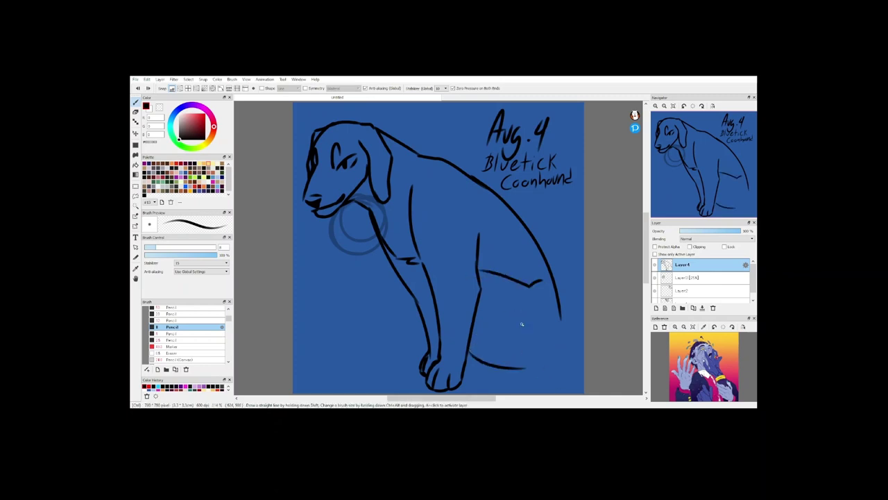
key(ctrl+z)
drag(472, 343, 528, 357)
drag(511, 303, 545, 323)
scroll(555, 342, down, 2)
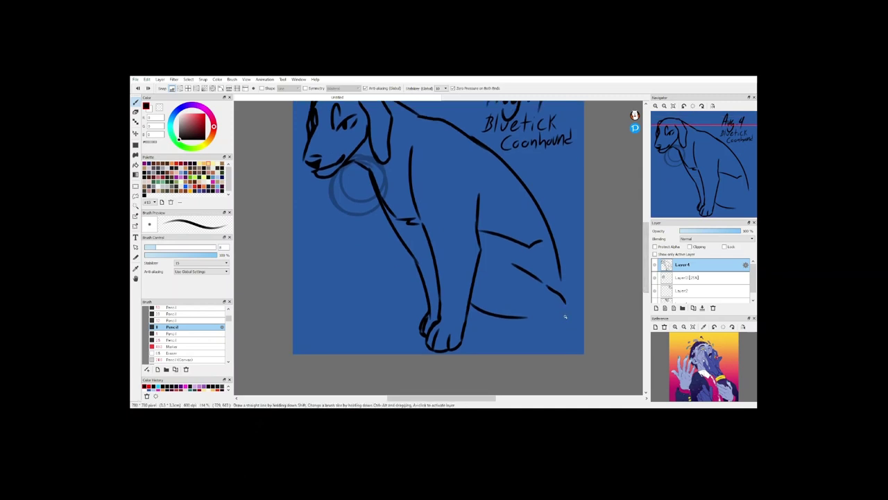
key(ctrl+z)
key(ctrl+z)
key(ctrl+z)
key(ctrl+z)
- Draw the seated dog's thigh line and the folded hind leg, with a toed paw beside the front leg
drag(481, 216, 539, 256)
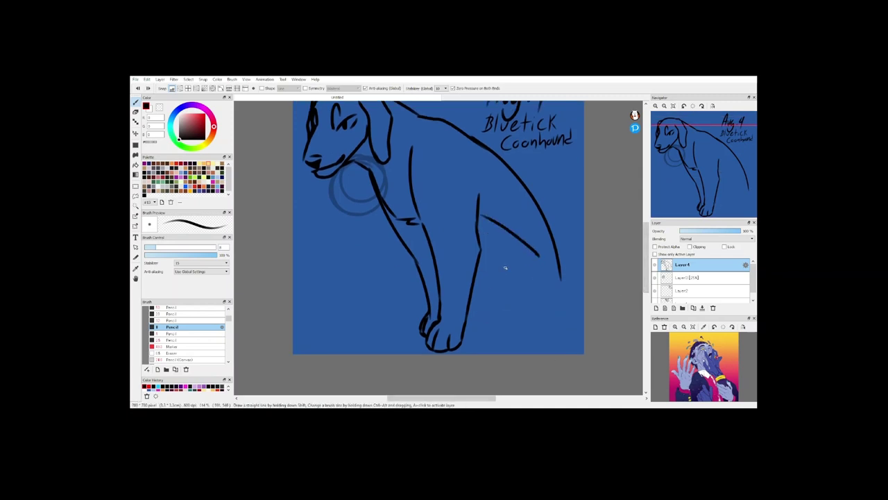
drag(475, 314, 525, 320)
drag(506, 269, 542, 295)
key(ctrl+z)
mouse_move(534, 281)
mouse_down()
mouse_move(549, 289)
mouse_move(559, 326)
mouse_up()
drag(559, 327, 483, 340)
key(ctrl+z)
drag(488, 325, 507, 337)
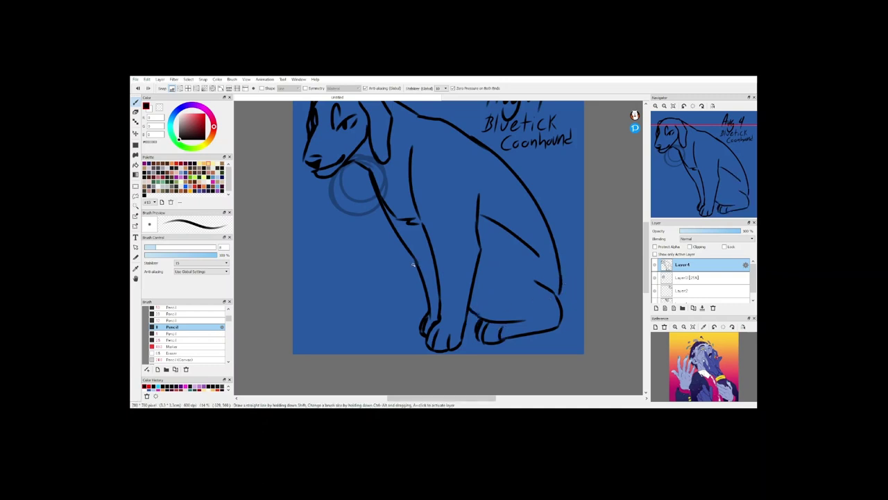
- Draw the tail curve behind the rump and a curved shape arching out in front of the front legs
drag(559, 254, 569, 304)
mouse_move(401, 234)
mouse_down()
mouse_move(359, 294)
mouse_move(365, 277)
mouse_up()
key(ctrl+z)
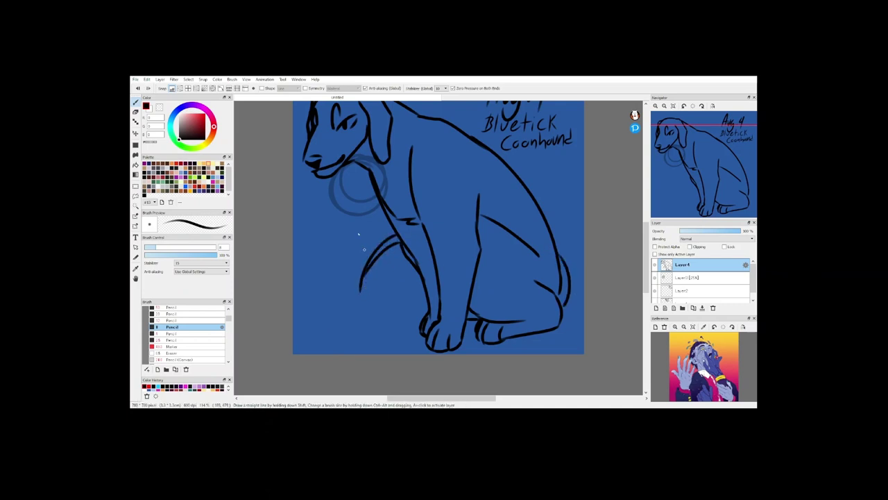
key(ctrl+z)
drag(354, 213, 363, 258)
drag(360, 209, 373, 243)
drag(376, 224, 381, 238)
scroll(402, 282, down, 1)
drag(402, 282, 424, 296)
key(ctrl+z)
key(ctrl+z)
key(ctrl+z)
key(ctrl+z)
key(ctrl+z)
key(ctrl+z)
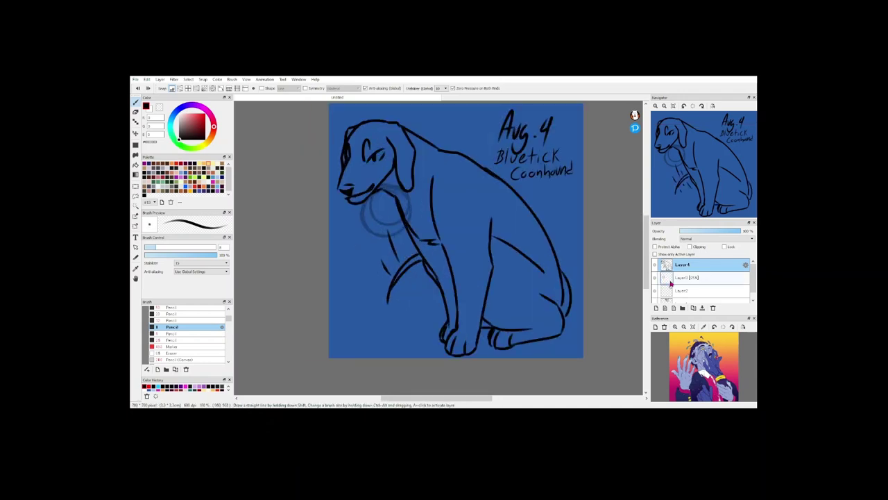
- On a new layer at 50% opacity, sketch curved strokes with short cross marks on both sides of the arched shape
click(655, 308)
mouse_move(415, 243)
mouse_down()
mouse_move(382, 276)
mouse_move(394, 296)
mouse_up()
drag(431, 275, 394, 296)
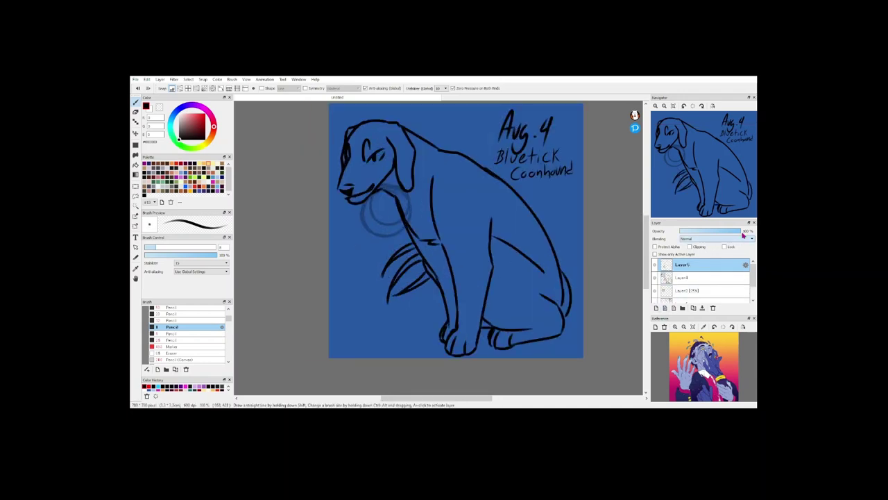
drag(741, 231, 710, 231)
drag(389, 252, 396, 265)
drag(398, 238, 402, 245)
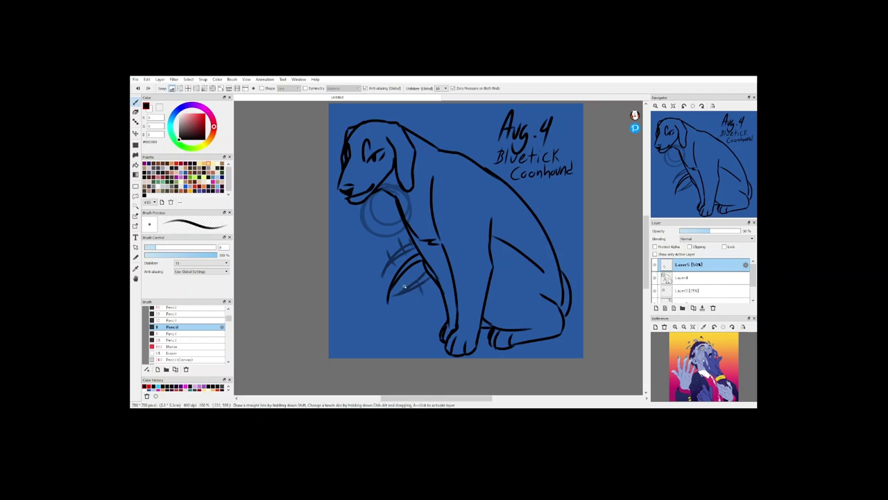
- Fade the cross-mark layer to 25% and duplicate it, hiding the lower copy and the guide-circle layer
click(694, 231)
click(655, 300)
click(693, 308)
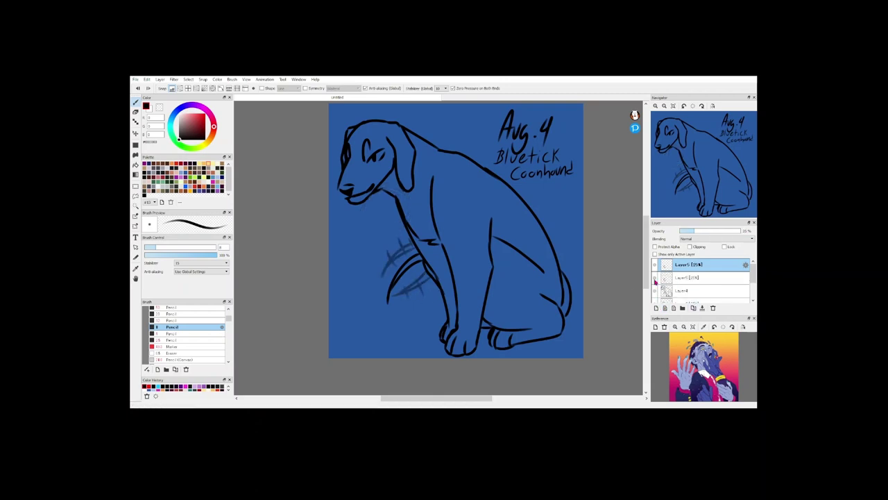
click(655, 278)
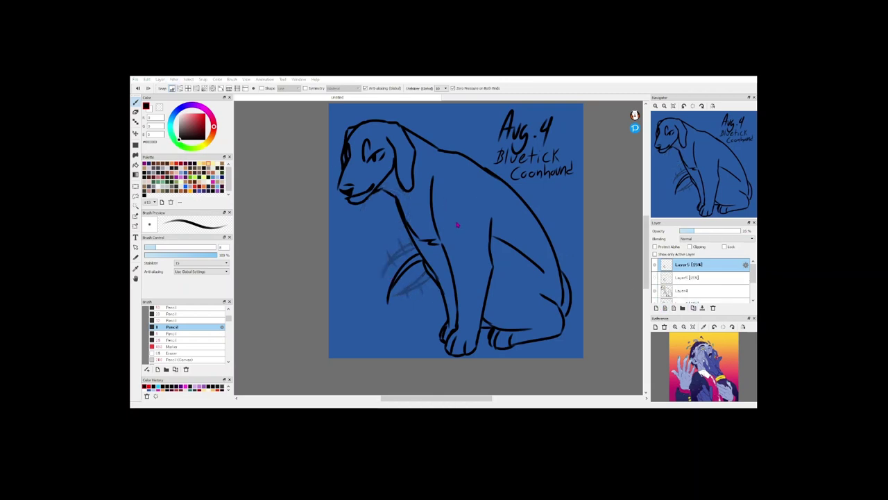
- On Layer4, add short fur strokes above the front leg's elbow and at the end of the thigh line
click(684, 293)
scroll(377, 168, up, 2)
scroll(306, 218, down, 1)
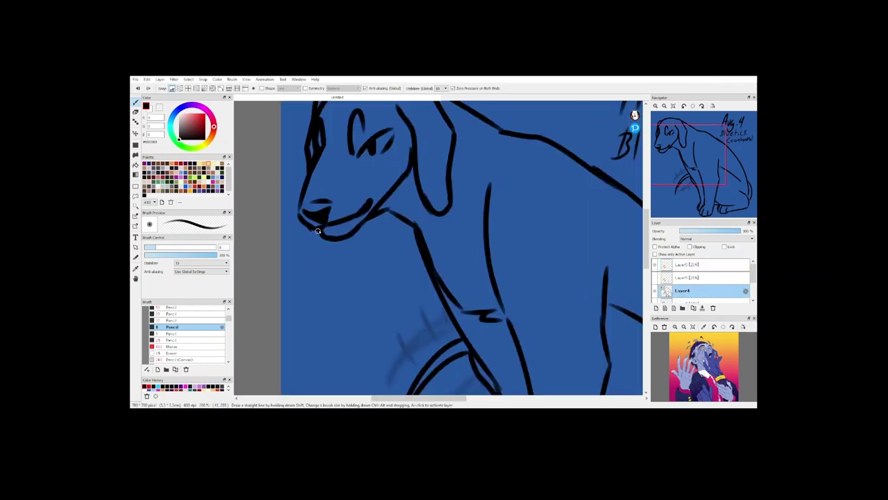
scroll(384, 220, down, 2)
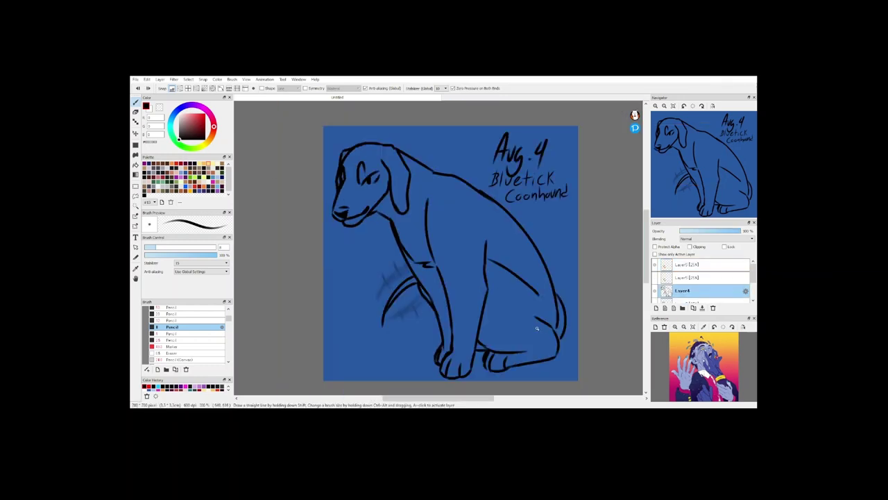
scroll(496, 264, up, 2)
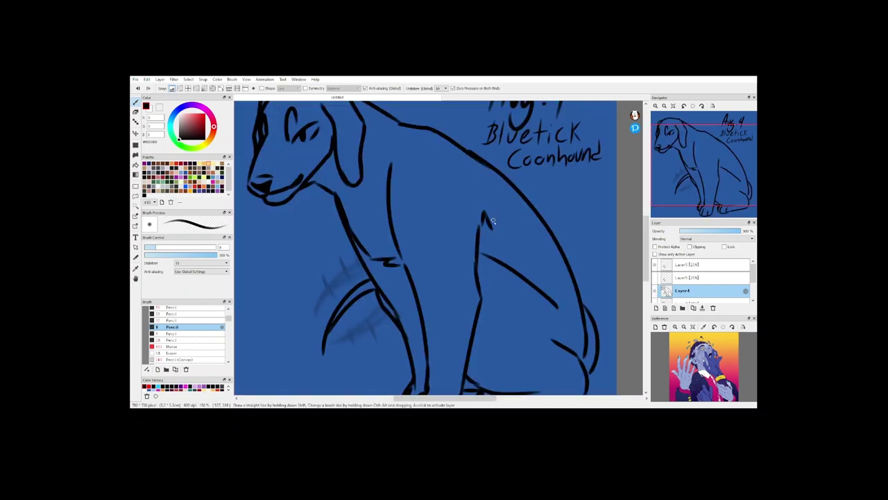
drag(492, 221, 499, 231)
drag(503, 228, 511, 245)
mouse_move(549, 296)
mouse_down()
mouse_move(559, 303)
mouse_move(558, 291)
mouse_up()
scroll(331, 321, up, 1)
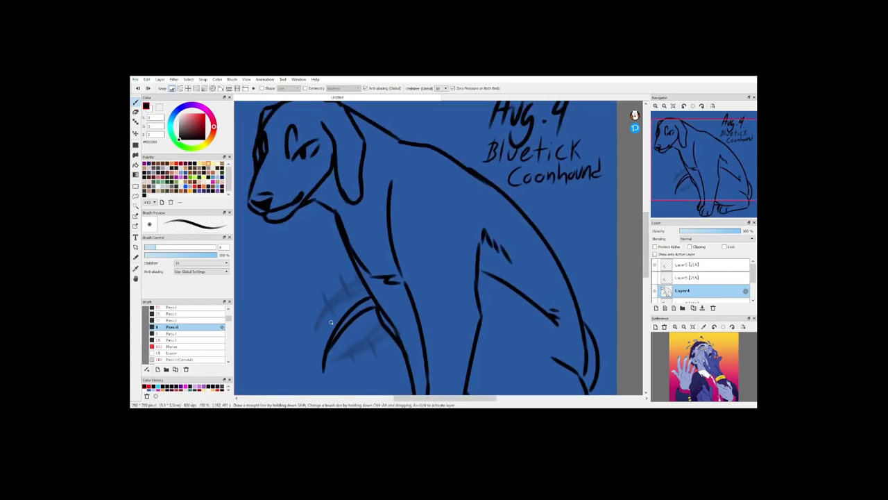
- Add thin fur strokes to the shoulder, front leg, thigh, chest and cheek with the size 4 pencil
click(182, 333)
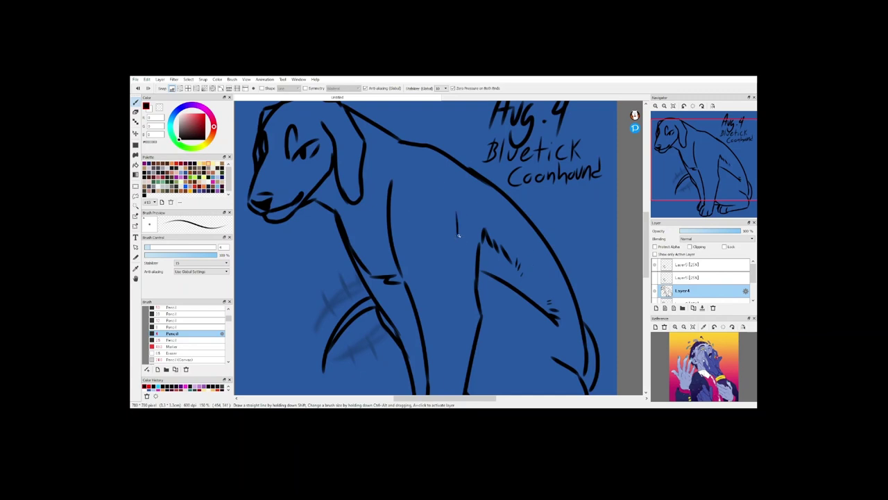
drag(458, 235, 459, 299)
scroll(454, 269, down, 3)
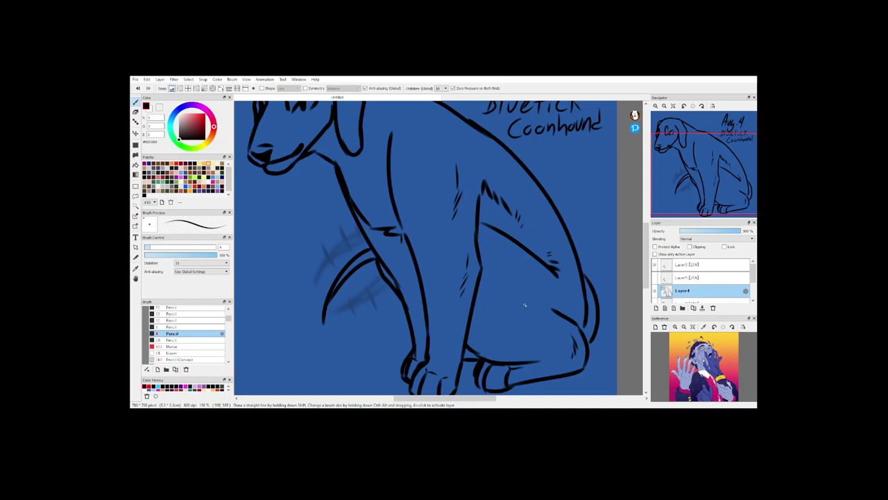
drag(529, 293, 528, 319)
scroll(534, 281, up, 5)
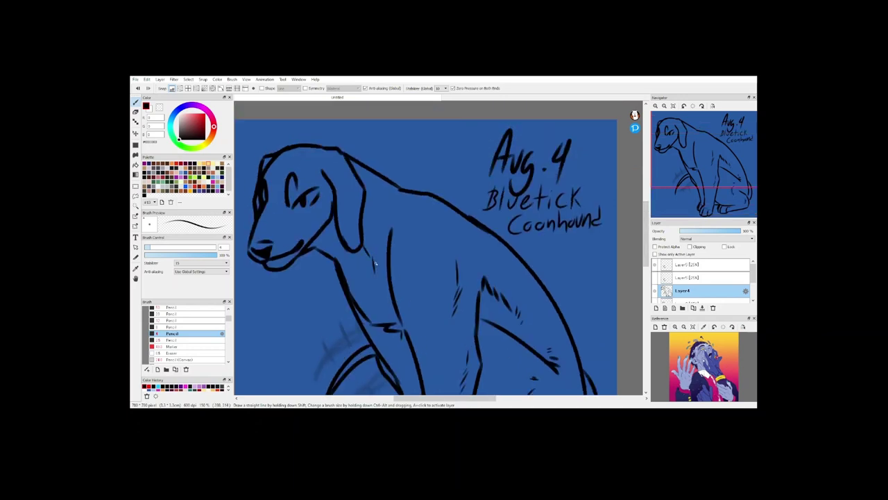
scroll(416, 215, left, 5)
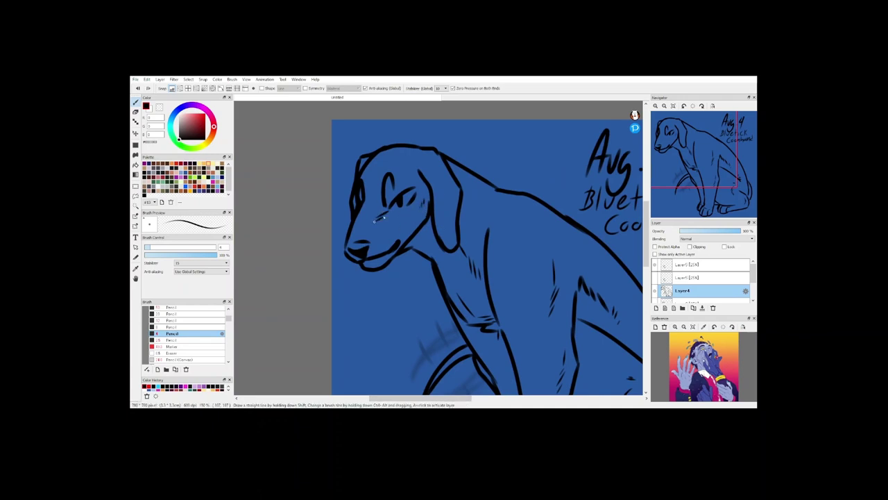
- On a new layer beneath the line art, paint the near front leg's back edge and paw tan with the size 12 pencil
key(ctrl+shift+n)
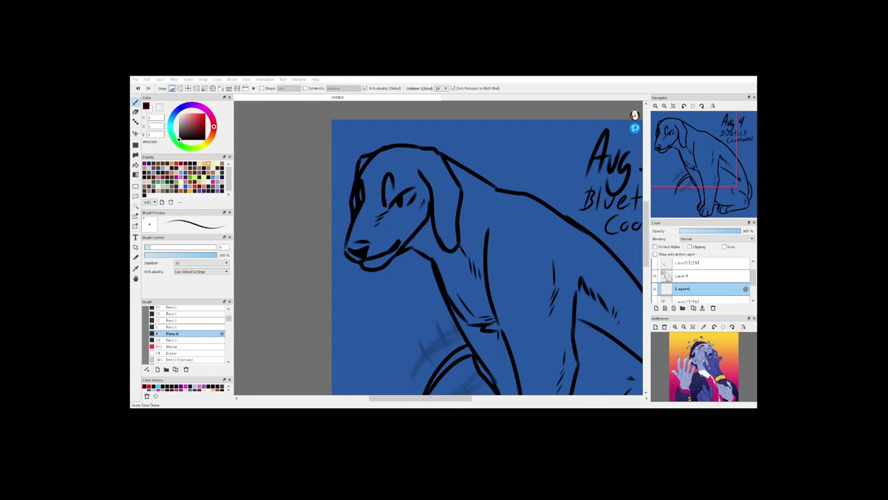
scroll(416, 229, down, 3)
scroll(431, 241, up, 2)
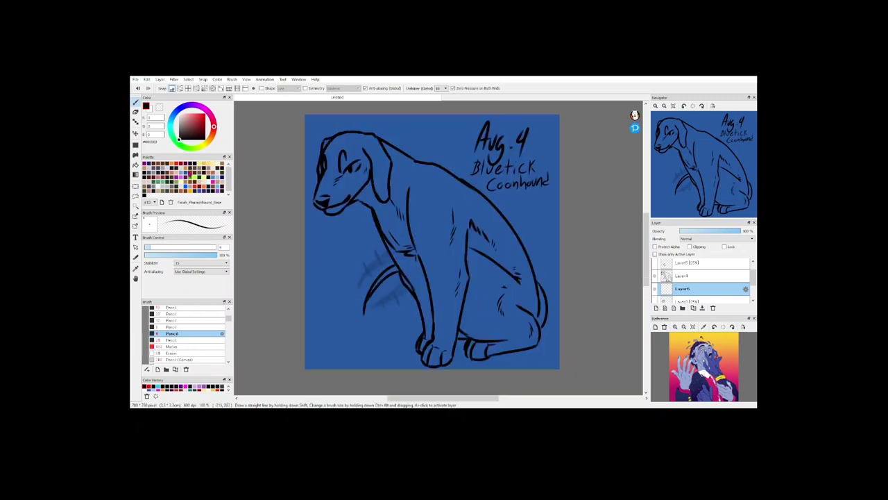
click(185, 168)
scroll(402, 257, up, 1)
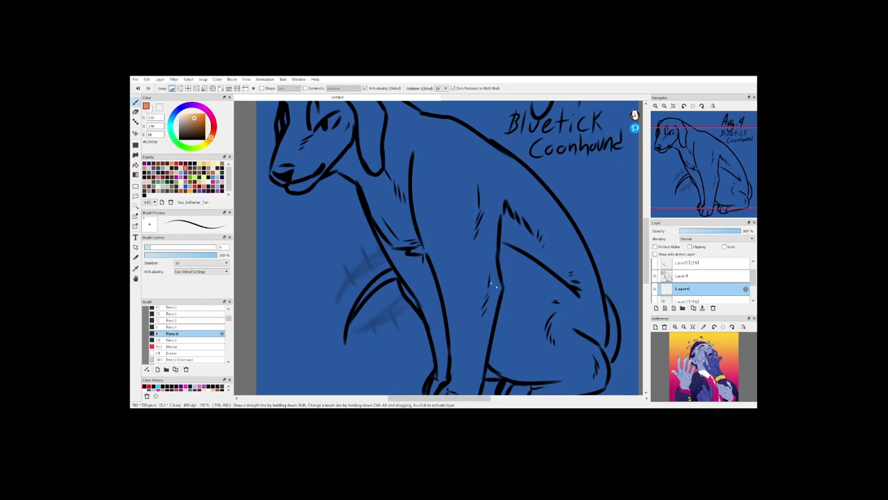
scroll(497, 276, down, 2)
scroll(491, 308, up, 2)
click(201, 321)
mouse_move(451, 311)
mouse_down()
mouse_move(444, 336)
mouse_move(463, 320)
mouse_move(454, 333)
mouse_move(477, 334)
mouse_move(501, 179)
mouse_move(504, 209)
mouse_up()
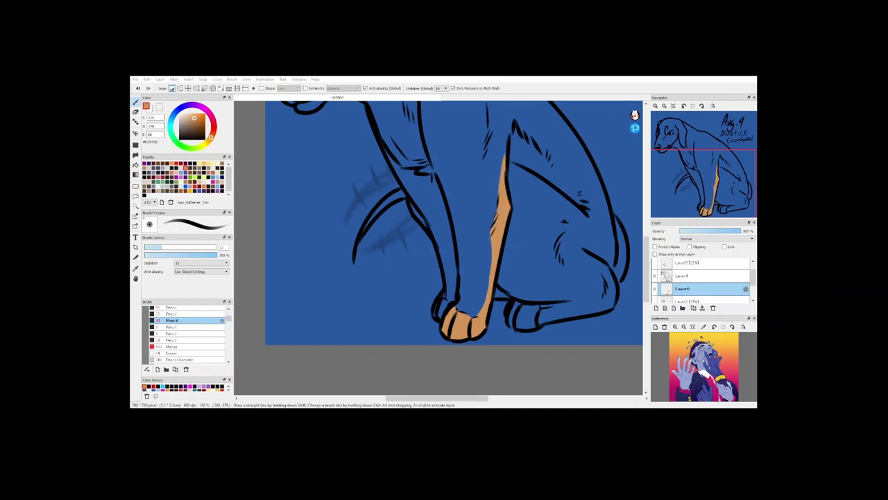
- Paint tan markings on the chest, the inner edge of the other front leg, and the hind foot and heel
drag(646, 289, 645, 268)
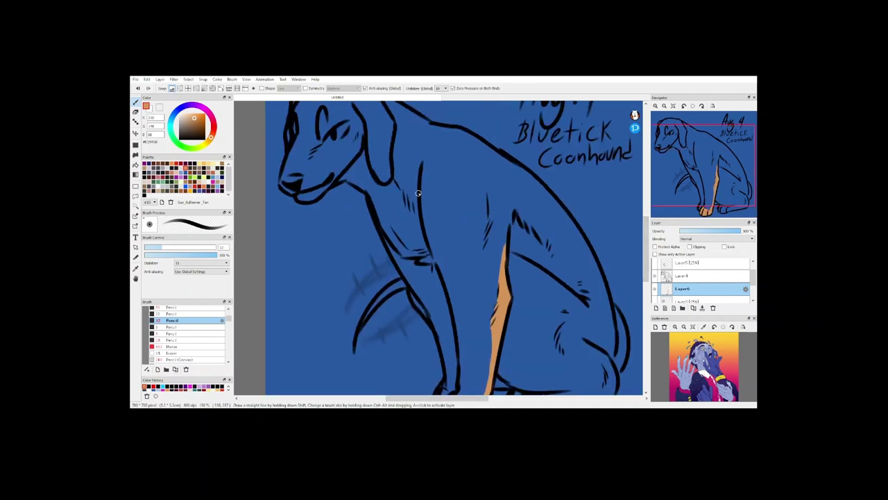
mouse_move(418, 192)
mouse_down()
mouse_move(418, 240)
mouse_move(417, 229)
mouse_up()
drag(380, 212, 390, 242)
drag(646, 265, 646, 279)
mouse_move(412, 195)
mouse_down()
mouse_move(435, 201)
mouse_move(409, 195)
mouse_move(448, 257)
mouse_move(451, 309)
mouse_move(438, 334)
mouse_move(455, 297)
mouse_up()
mouse_move(517, 330)
mouse_down()
mouse_move(512, 351)
mouse_move(604, 328)
mouse_move(611, 294)
mouse_move(609, 305)
mouse_move(544, 341)
mouse_move(581, 333)
mouse_up()
drag(646, 265, 645, 256)
click(540, 405)
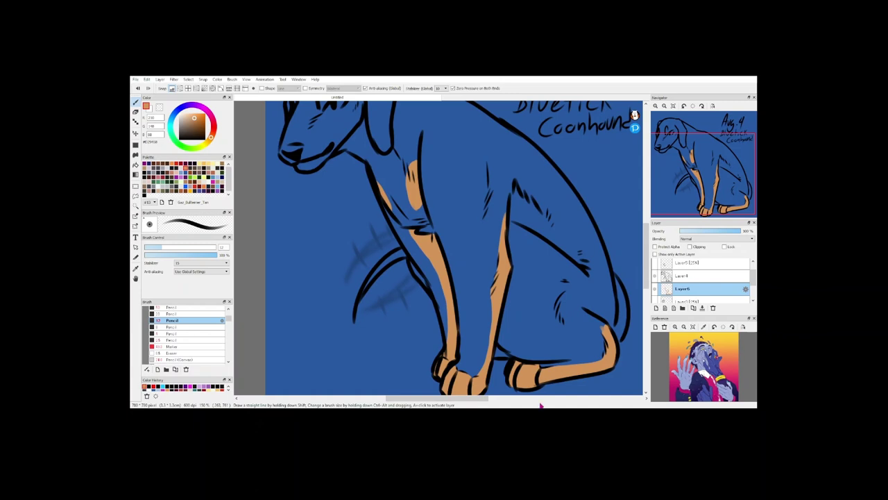
drag(507, 355, 498, 351)
- Paint the eyebrow spots, muzzle and lower jaw tan
drag(646, 258, 646, 244)
mouse_move(321, 144)
mouse_down()
mouse_move(323, 170)
mouse_move(300, 160)
mouse_up()
drag(304, 208, 347, 186)
mouse_move(317, 200)
mouse_down()
mouse_move(303, 229)
mouse_move(326, 198)
mouse_move(281, 217)
mouse_up()
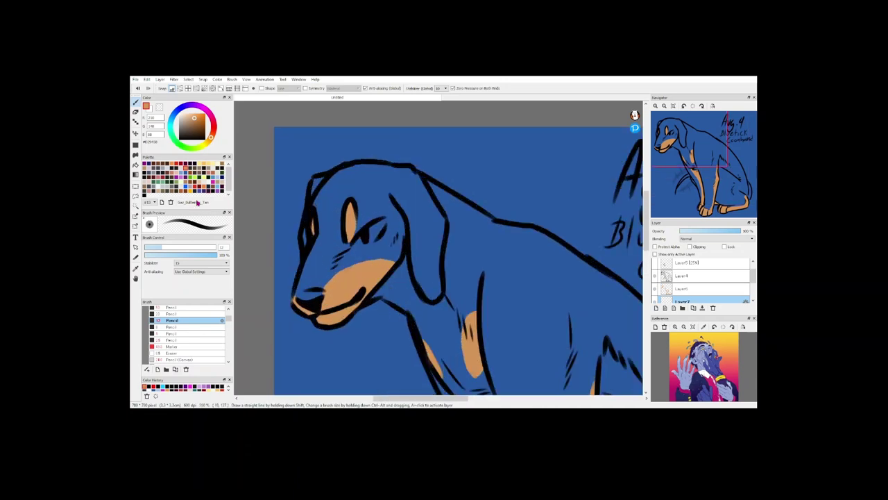
- On Layer7, paint the head and ear near-black around the tan markings, leaving a blaze open down the face
click(177, 168)
mouse_move(343, 252)
mouse_down()
mouse_move(329, 289)
mouse_move(338, 275)
mouse_move(343, 206)
mouse_move(343, 249)
mouse_move(315, 237)
mouse_move(338, 184)
mouse_up()
mouse_move(318, 236)
mouse_down()
mouse_move(337, 177)
mouse_move(353, 198)
mouse_move(308, 222)
mouse_up()
drag(330, 176, 312, 195)
mouse_move(361, 180)
mouse_down()
mouse_move(359, 231)
mouse_move(380, 262)
mouse_up()
drag(402, 201, 382, 257)
mouse_move(414, 186)
mouse_down()
mouse_move(367, 214)
mouse_move(391, 173)
mouse_move(347, 172)
mouse_up()
mouse_move(413, 170)
mouse_down()
mouse_move(437, 217)
mouse_move(420, 202)
mouse_move(414, 247)
mouse_move(410, 237)
mouse_move(421, 288)
mouse_up()
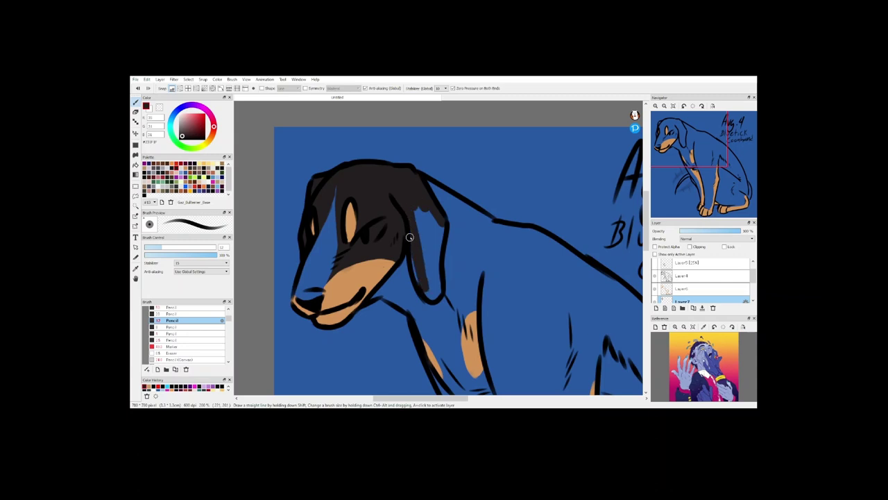
mouse_move(409, 237)
mouse_down()
mouse_move(428, 290)
mouse_move(441, 223)
mouse_move(421, 211)
mouse_move(428, 274)
mouse_up()
- Paint a near-black saddle patch from the back of the neck down over the shoulder
scroll(442, 258, down, 3)
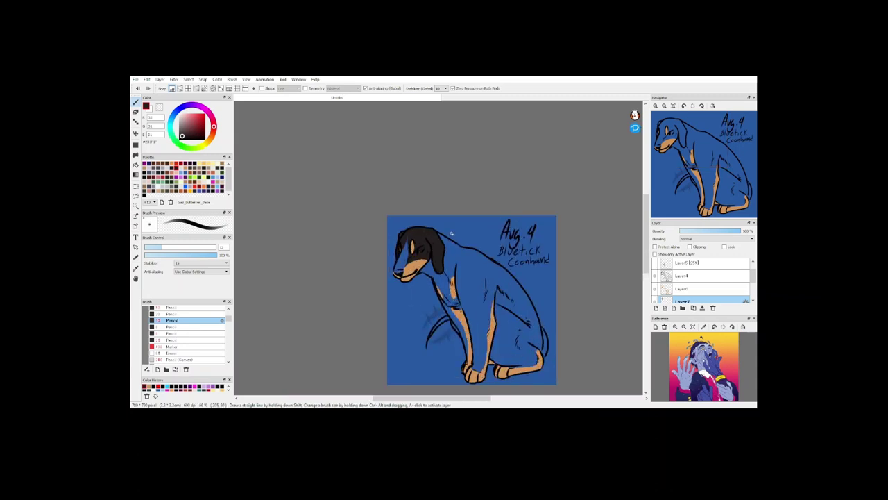
key(ctrl+plus)
key(ctrl+plus)
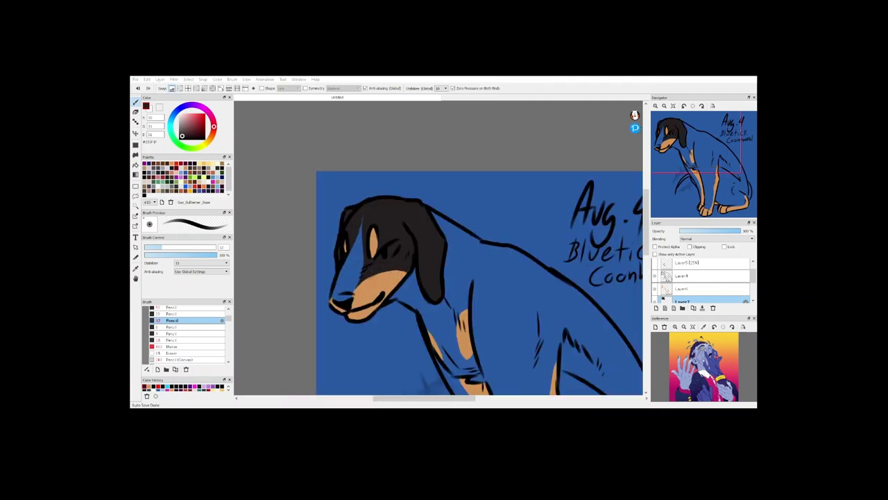
drag(464, 275, 475, 282)
mouse_move(447, 254)
mouse_down()
mouse_move(473, 274)
mouse_move(464, 269)
mouse_up()
mouse_move(473, 272)
mouse_down()
mouse_move(476, 334)
mouse_move(512, 295)
mouse_up()
key(ctrl+z)
mouse_move(477, 338)
mouse_down()
mouse_move(530, 263)
mouse_move(429, 213)
mouse_up()
mouse_move(432, 216)
mouse_down()
mouse_move(479, 247)
mouse_move(438, 238)
mouse_move(447, 252)
mouse_move(507, 256)
mouse_move(476, 270)
mouse_move(472, 329)
mouse_move(519, 287)
mouse_move(519, 258)
mouse_move(498, 302)
mouse_move(510, 266)
mouse_up()
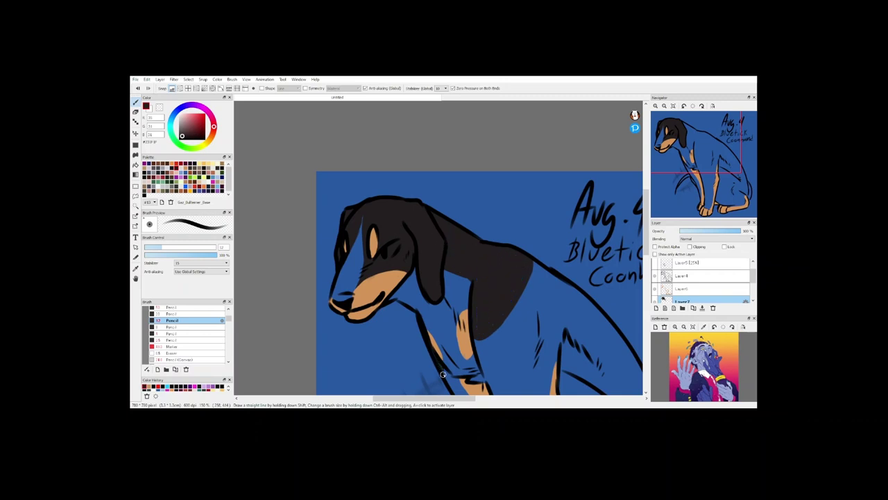
mouse_move(479, 365)
mouse_down()
mouse_move(532, 264)
mouse_move(514, 307)
mouse_up()
- Dab dark ticking spots on the face blaze, the neck and around the shoulder patch with the size 8 and 12 pencils
click(170, 326)
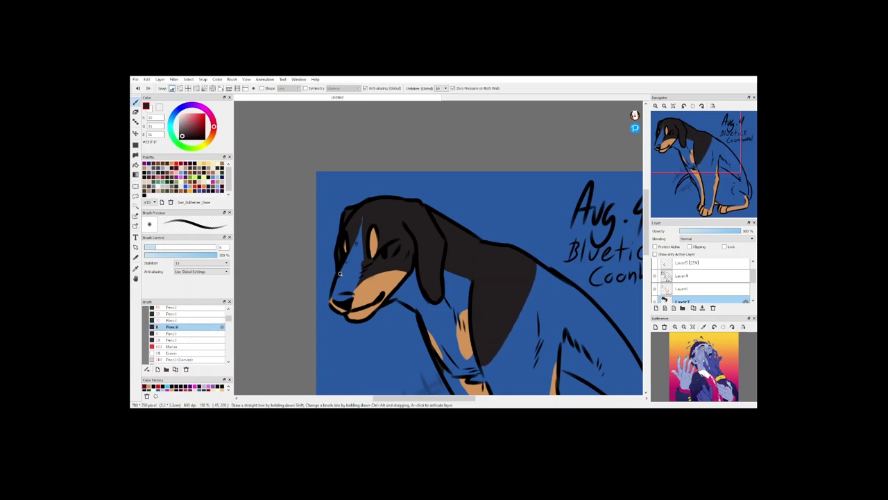
drag(364, 222, 360, 260)
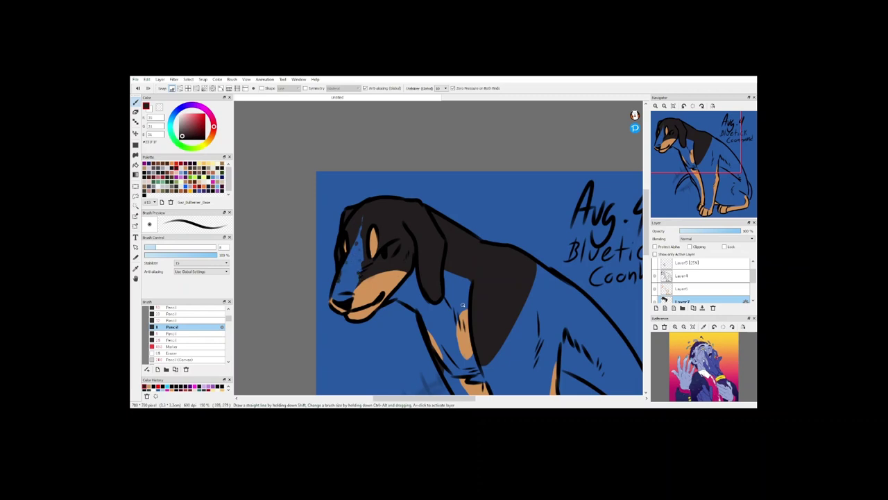
scroll(471, 230, down, 3)
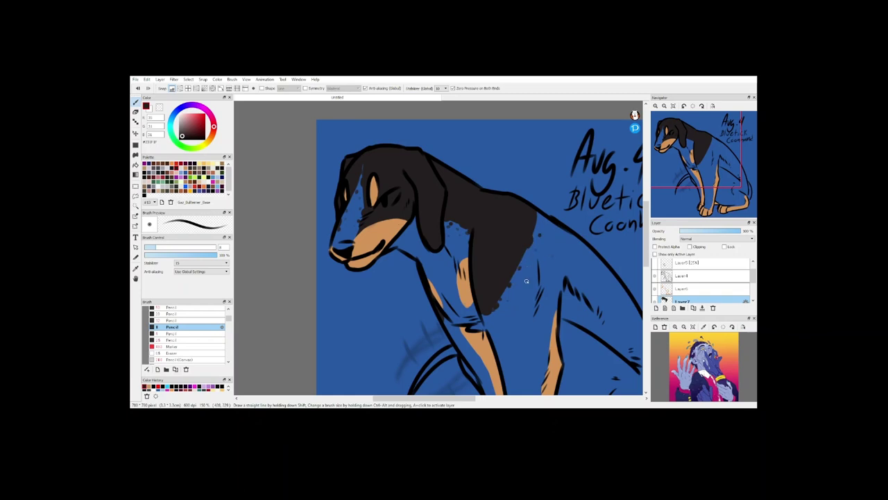
key(Up)
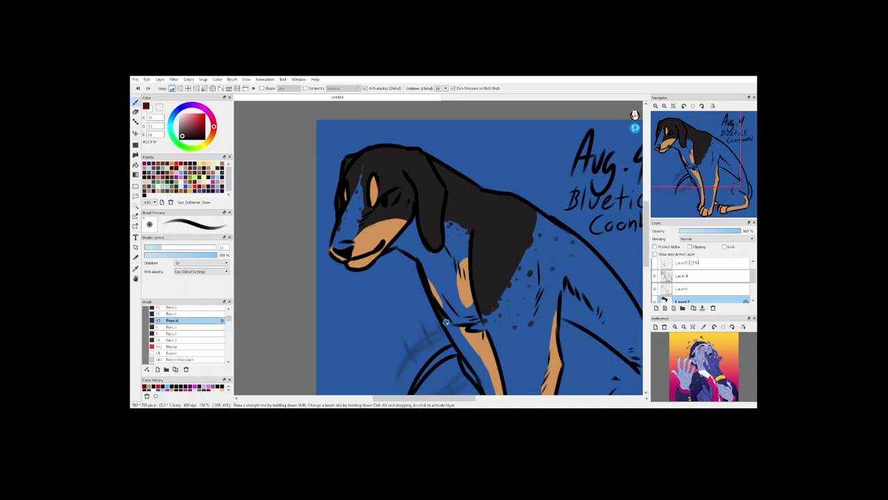
key(bracketleft)
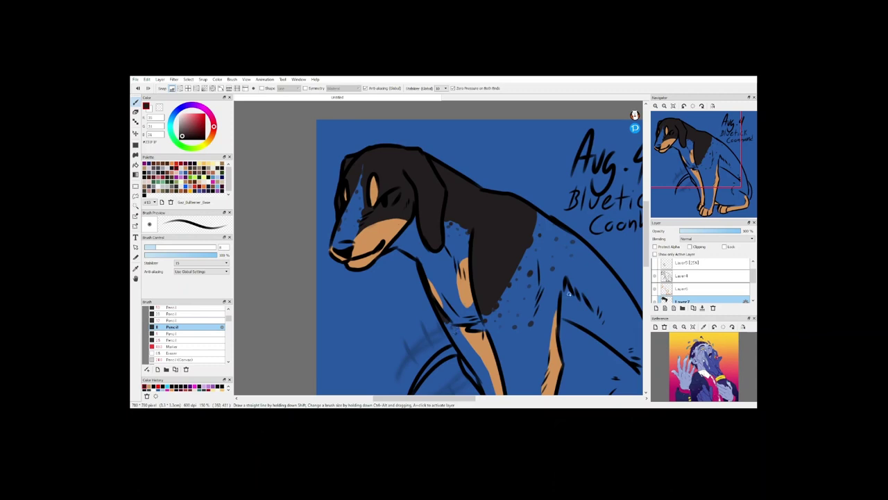
- Paint the tail, rump and thigh near-black and dot dark ticking spots around the patch's edges
scroll(568, 295, down, 3)
scroll(450, 284, right, 4)
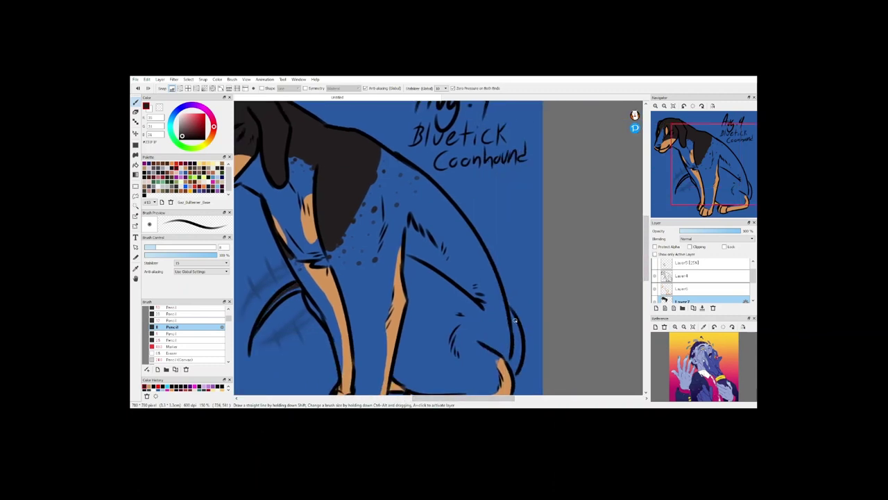
drag(514, 319, 519, 347)
drag(488, 244, 478, 303)
key(ctrl+z)
mouse_move(421, 263)
mouse_down()
mouse_move(472, 346)
mouse_move(487, 344)
mouse_move(515, 362)
mouse_up()
click(172, 321)
mouse_move(491, 264)
mouse_down()
mouse_move(506, 330)
mouse_move(496, 291)
mouse_move(464, 306)
mouse_move(418, 262)
mouse_move(423, 304)
mouse_move(443, 331)
mouse_move(487, 339)
mouse_move(493, 324)
mouse_move(462, 337)
mouse_move(483, 316)
mouse_move(431, 322)
mouse_move(460, 297)
mouse_move(439, 280)
mouse_up()
click(182, 326)
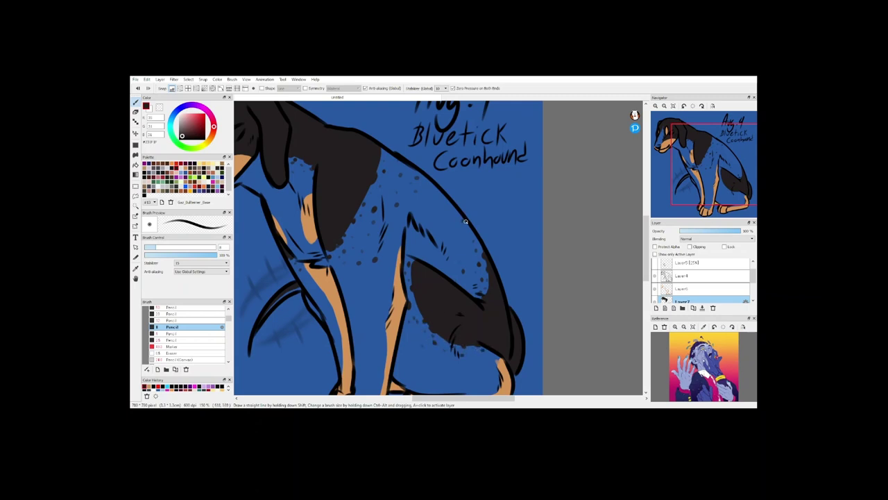
- Add a new layer beneath Layer7 and choose a pale blue-grey colour with the size 12 pencil
scroll(389, 188, down, 2)
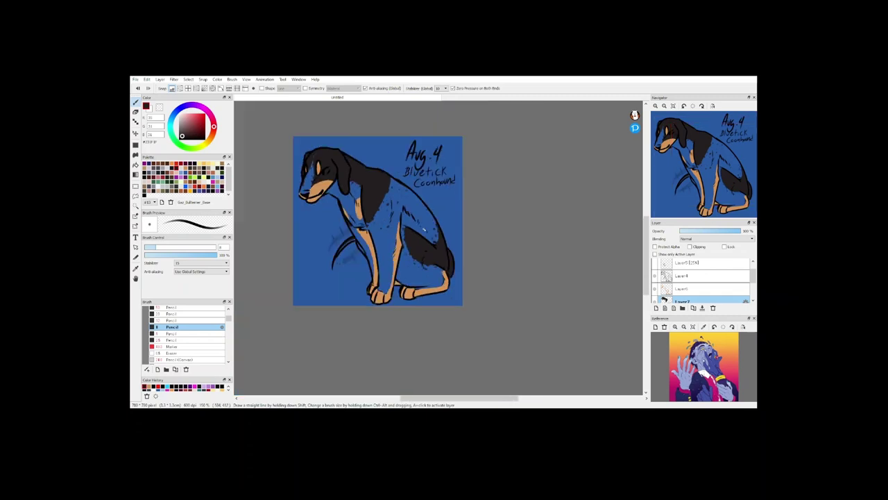
click(672, 106)
scroll(677, 288, down, 2)
click(677, 291)
click(656, 308)
click(204, 170)
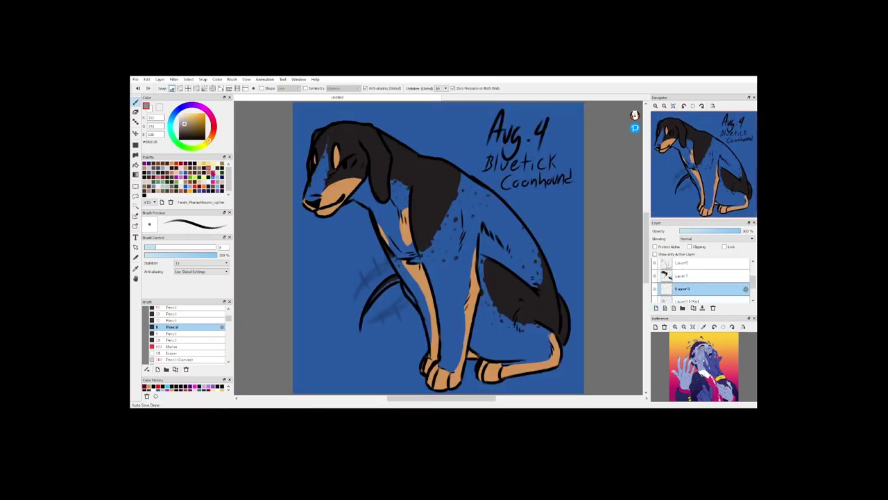
click(173, 320)
drag(327, 147, 318, 198)
key(ctrl+z)
click(183, 120)
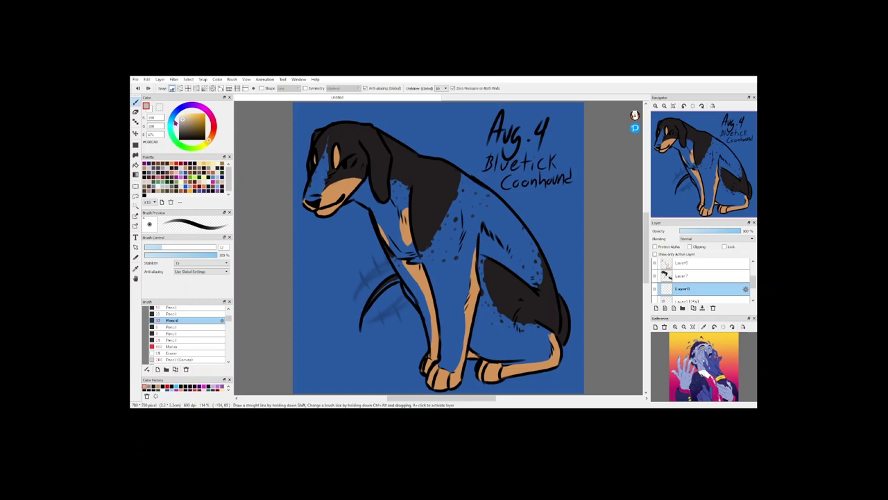
click(172, 118)
- Paint the face blaze, throat, chest and upper front legs pale blue-grey, enlarging the pencil to size 50
mouse_move(328, 147)
mouse_down()
mouse_move(306, 202)
mouse_move(374, 188)
mouse_move(344, 193)
mouse_move(374, 194)
mouse_move(431, 325)
mouse_up()
click(185, 313)
click(195, 308)
key(ctrl+z)
drag(426, 268, 438, 324)
drag(425, 288, 413, 294)
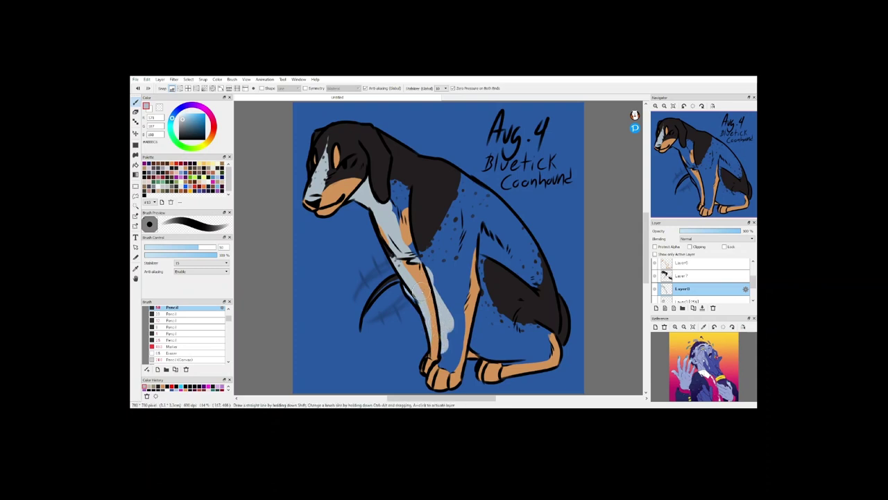
- Fill the neck, torso, thigh and back edge with the pale blue-grey, finishing the outline with the size 20 pencil
mouse_move(417, 258)
mouse_down()
mouse_move(414, 227)
mouse_move(385, 194)
mouse_up()
mouse_move(427, 283)
mouse_down()
mouse_move(438, 239)
mouse_move(457, 329)
mouse_move(499, 243)
mouse_move(479, 198)
mouse_move(511, 278)
mouse_move(503, 306)
mouse_move(533, 350)
mouse_move(534, 333)
mouse_up()
click(216, 314)
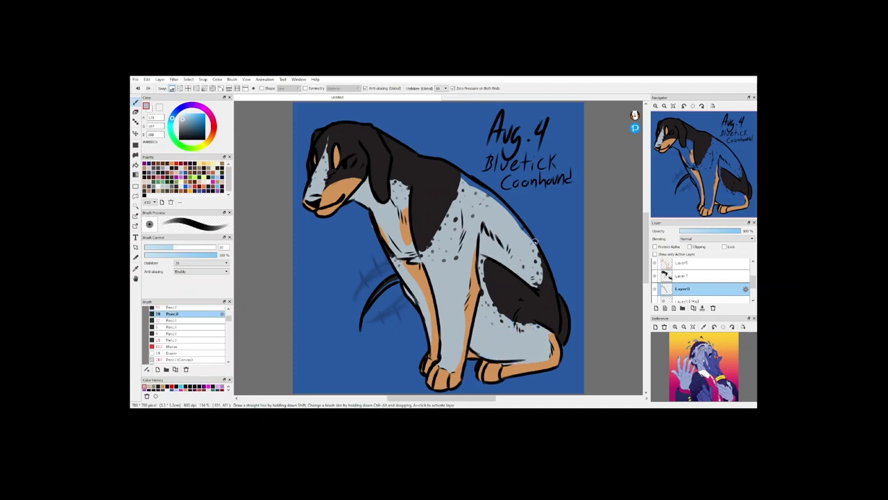
drag(534, 242, 464, 178)
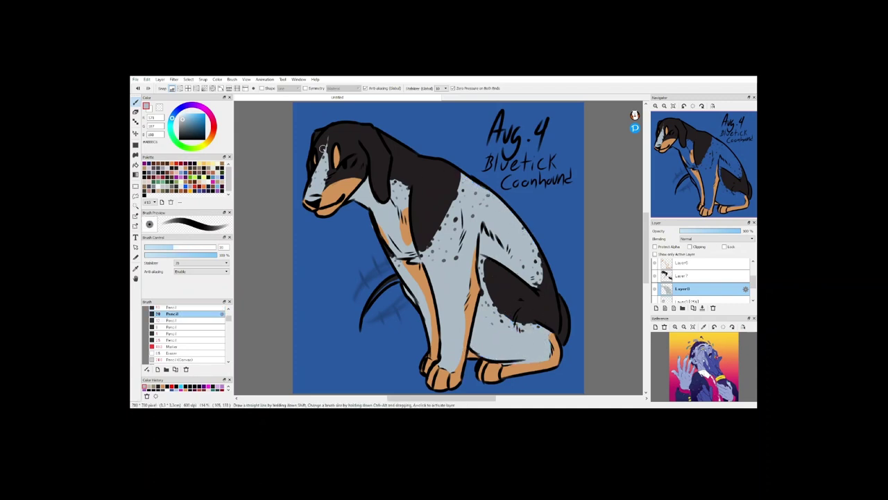
- Erase stray blue-grey paint outside the chest line and paint the upper part of the arched shape with the size 12 pencil
scroll(334, 297, up, 2)
click(135, 113)
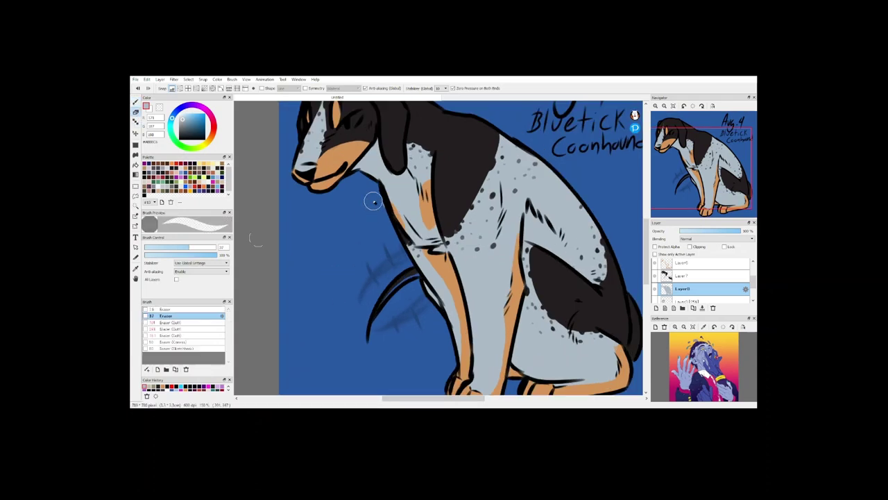
click(137, 102)
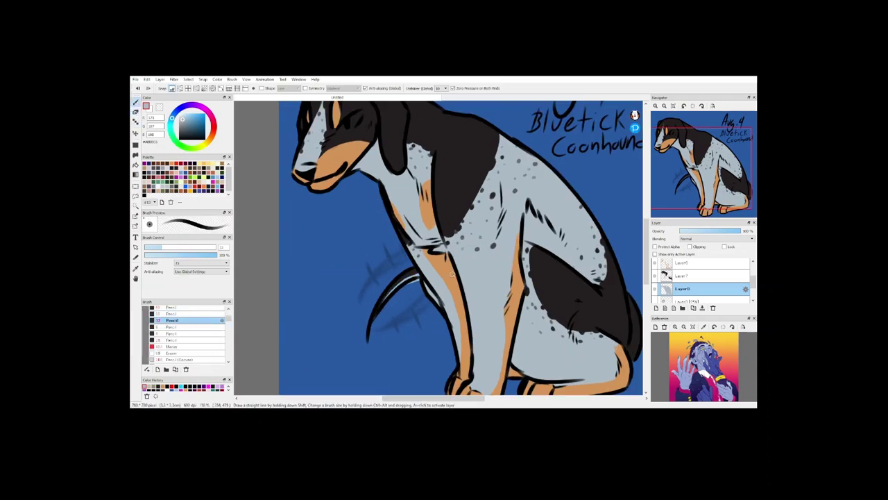
scroll(552, 276, down, 2)
- On new Layer9, paint lighter blue-white highlights on the chest and muzzle with the size 20 pencil
key(ctrl+0)
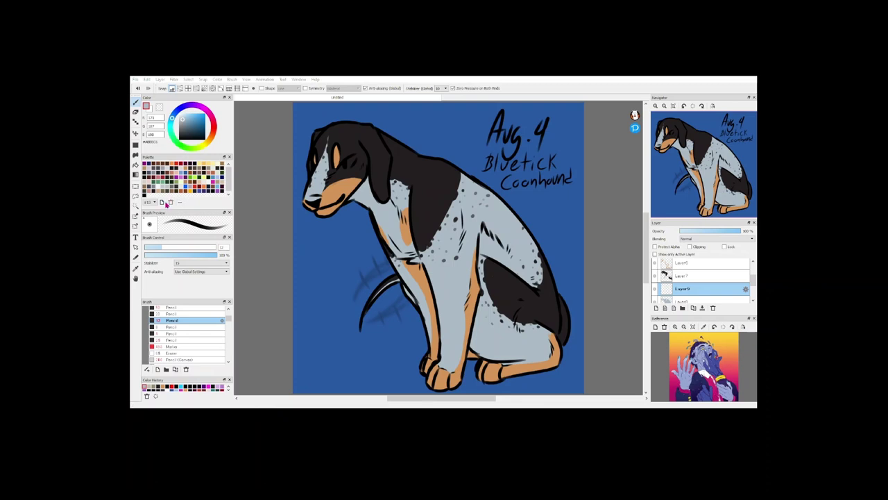
click(177, 314)
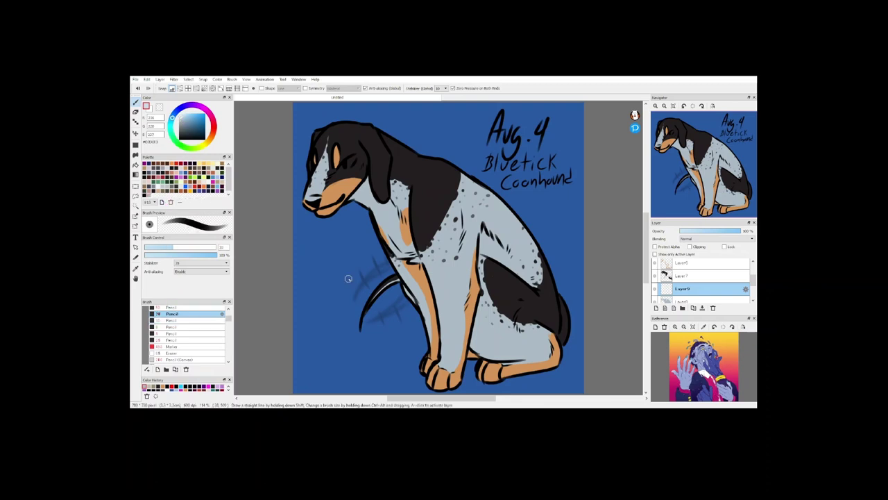
drag(392, 240, 411, 253)
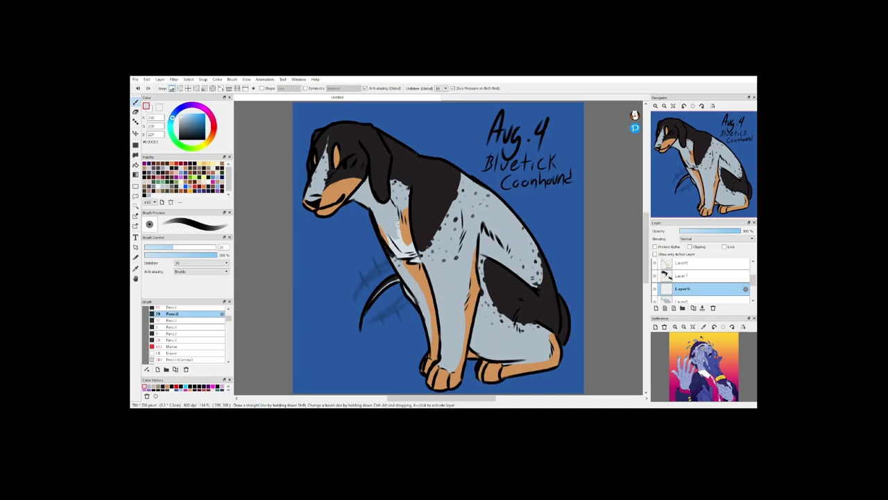
mouse_move(395, 218)
mouse_down()
mouse_move(383, 231)
mouse_move(388, 224)
mouse_up()
drag(320, 197, 307, 201)
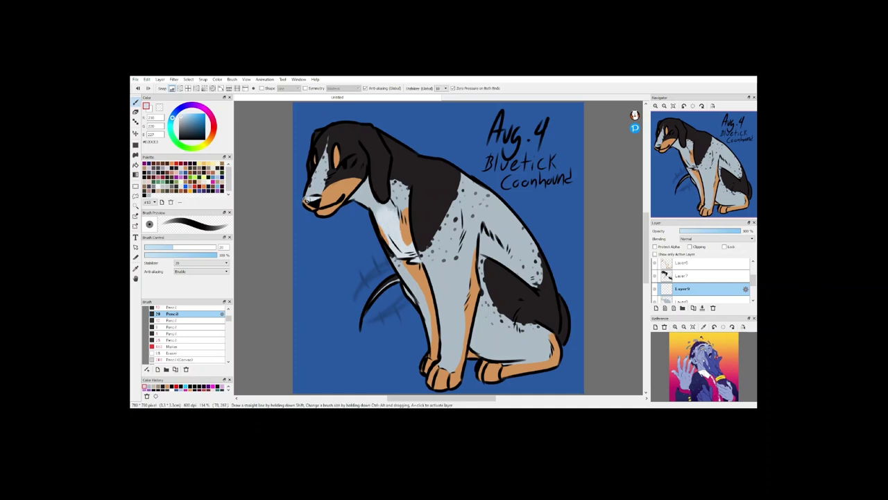
- Paint the same blue-white highlights down the near front leg and along the lower thigh
mouse_move(443, 375)
mouse_down()
mouse_move(441, 336)
mouse_move(458, 320)
mouse_up()
drag(451, 350, 443, 302)
click(192, 308)
click(192, 314)
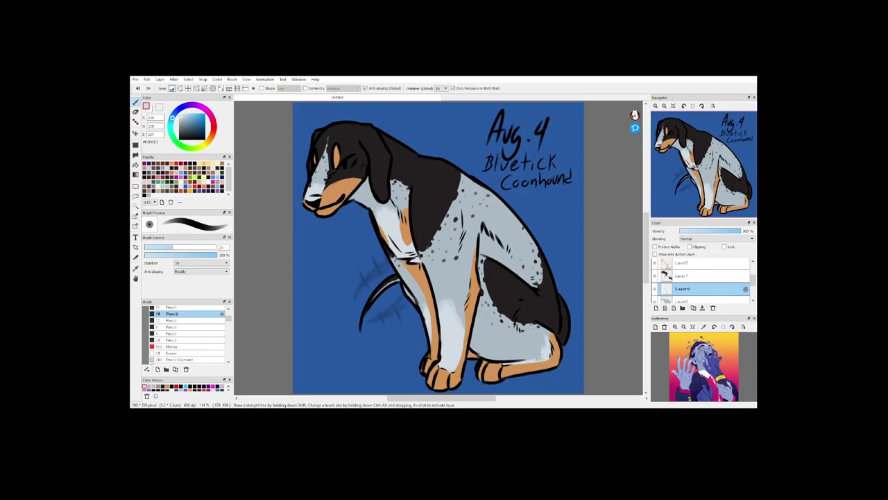
- Paint a blue-white highlight along the upper hip on Layer9 and soften the dog's highlights with an enlarged Blur brush
mouse_move(480, 244)
mouse_down()
mouse_move(510, 258)
mouse_move(520, 277)
mouse_up()
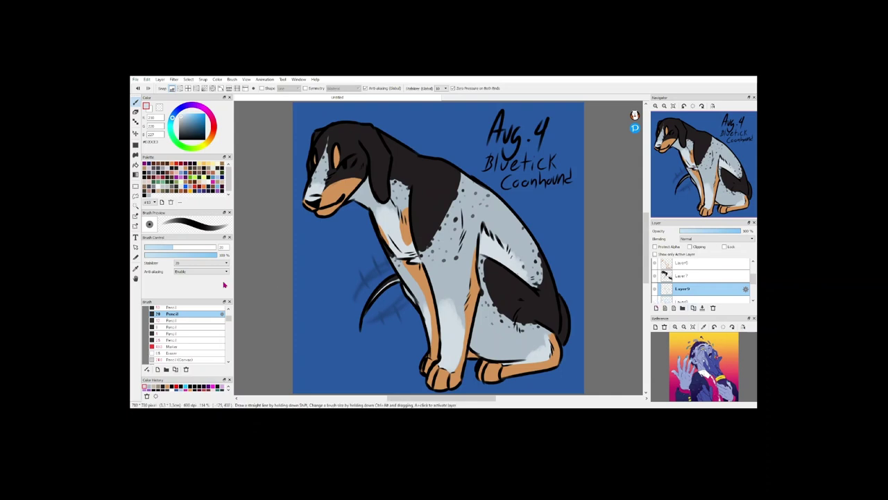
drag(228, 319, 228, 325)
click(182, 332)
drag(190, 281, 211, 280)
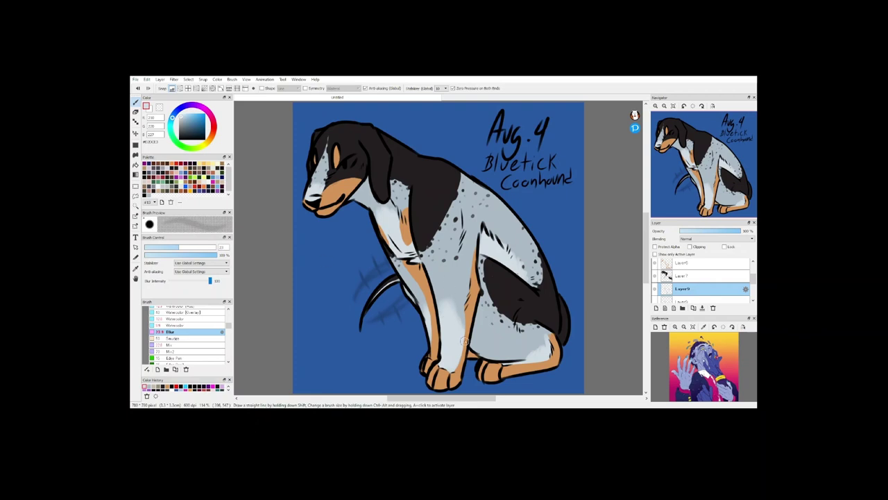
drag(181, 247, 197, 247)
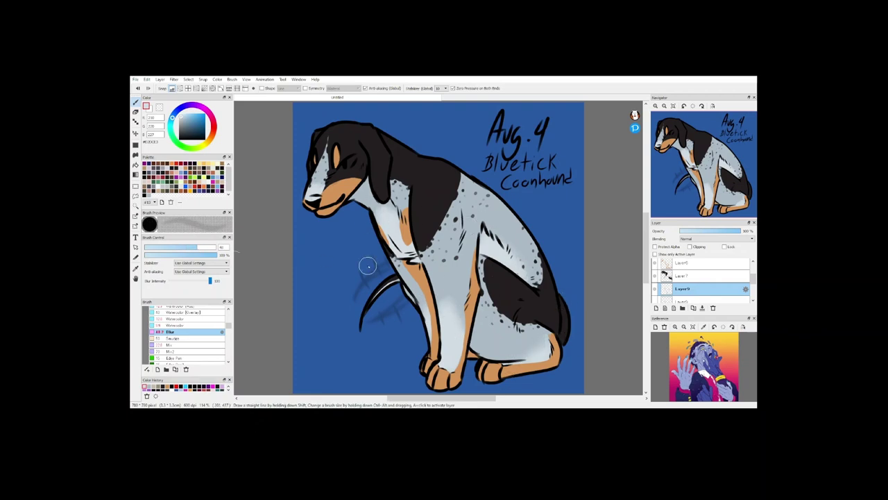
scroll(309, 174, up, 2)
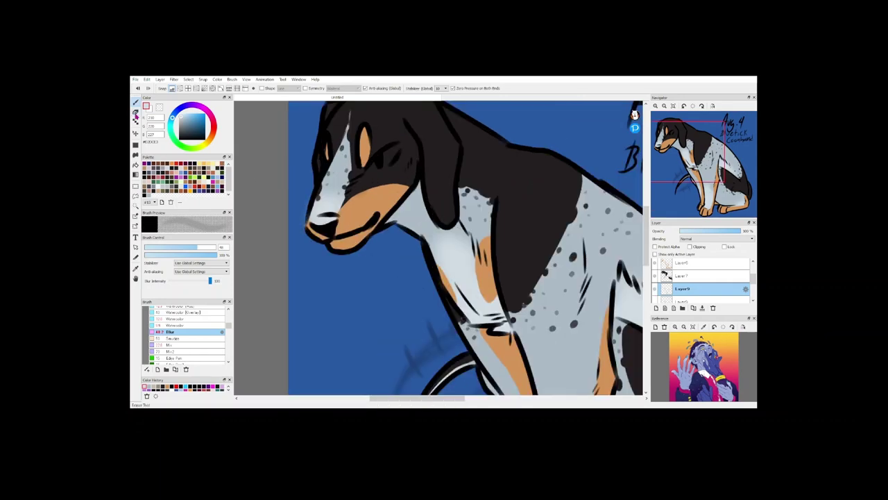
key(e)
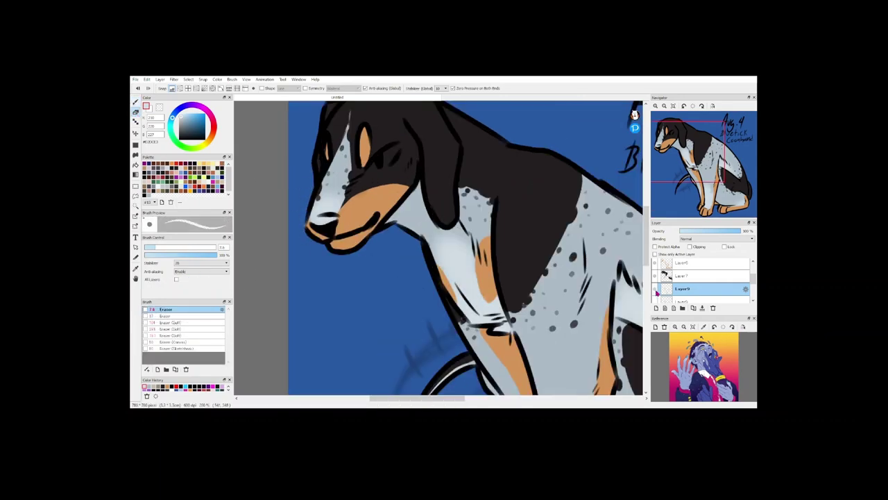
drag(646, 259, 646, 286)
click(673, 106)
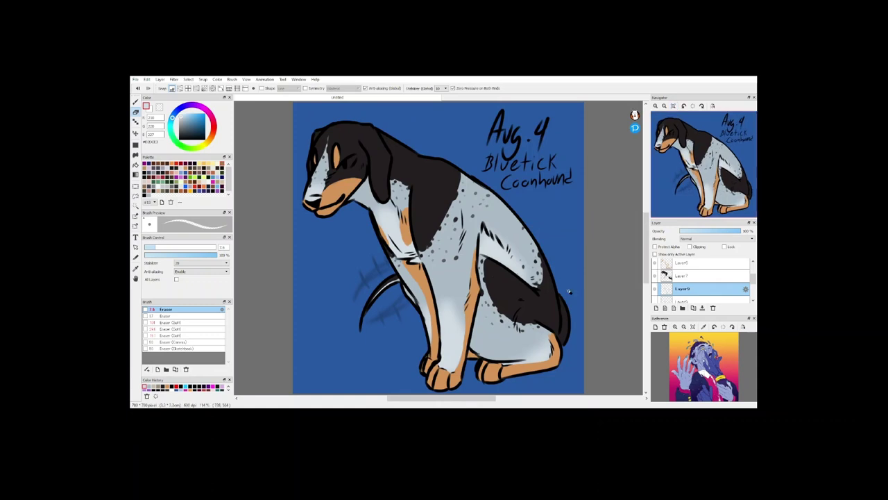
scroll(692, 286, up, 3)
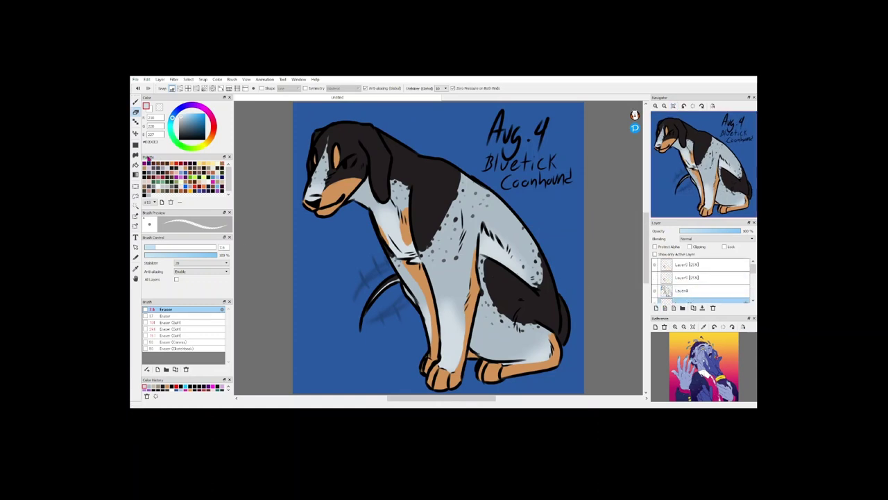
- Paint the white of the eye and the highlight on the nose in near-white with the size 8 pencil
click(162, 203)
scroll(288, 202, down, 1)
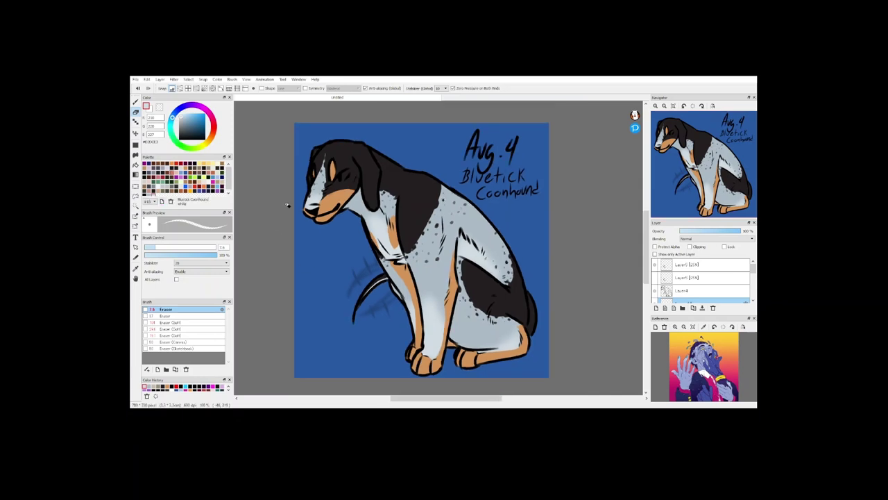
scroll(305, 154, up, 5)
click(158, 187)
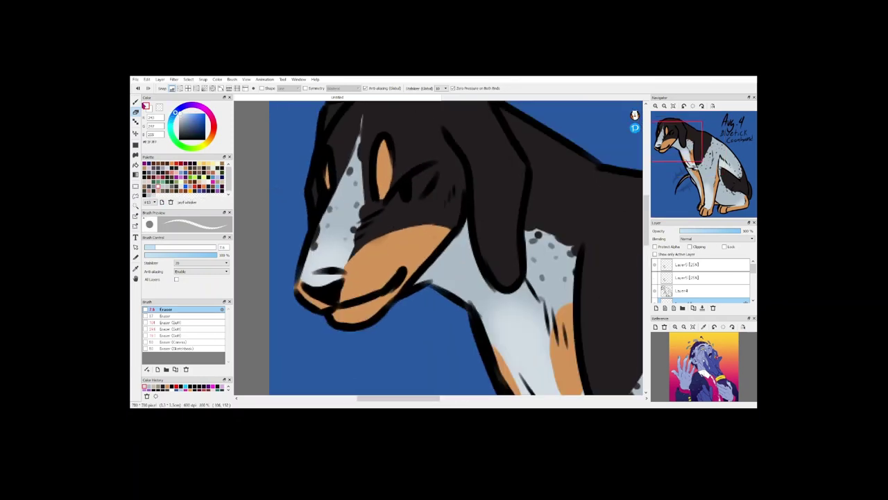
click(136, 103)
drag(230, 329, 229, 317)
click(199, 335)
mouse_move(392, 201)
mouse_down()
mouse_move(426, 181)
mouse_move(419, 179)
mouse_up()
mouse_move(326, 280)
mouse_down()
mouse_move(333, 277)
mouse_move(313, 281)
mouse_move(333, 277)
mouse_up()
mouse_move(646, 229)
mouse_down()
mouse_move(646, 270)
mouse_move(645, 224)
mouse_up()
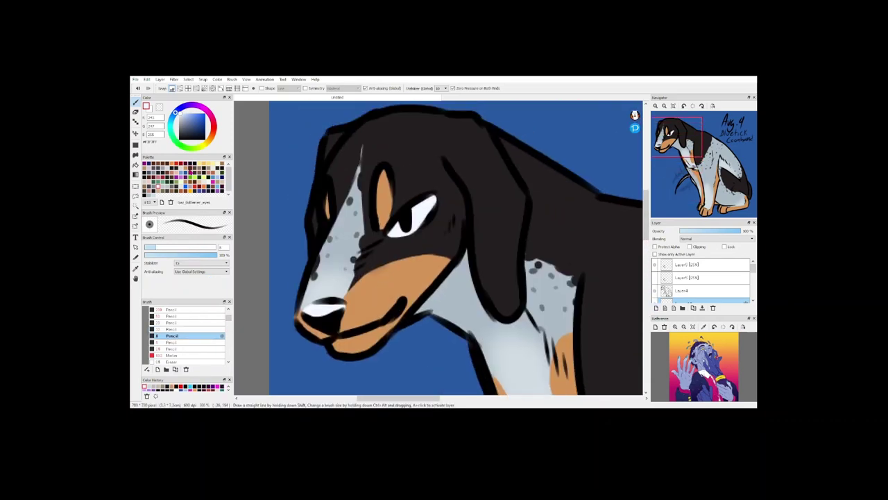
- Paint the iris with several brown shades and a dark brown using the size 8 pencil
click(203, 168)
mouse_move(397, 224)
mouse_down()
mouse_move(407, 227)
mouse_move(424, 205)
mouse_move(411, 227)
mouse_move(418, 229)
mouse_move(418, 210)
mouse_move(425, 219)
mouse_up()
click(207, 168)
click(200, 168)
click(182, 343)
click(205, 169)
click(172, 335)
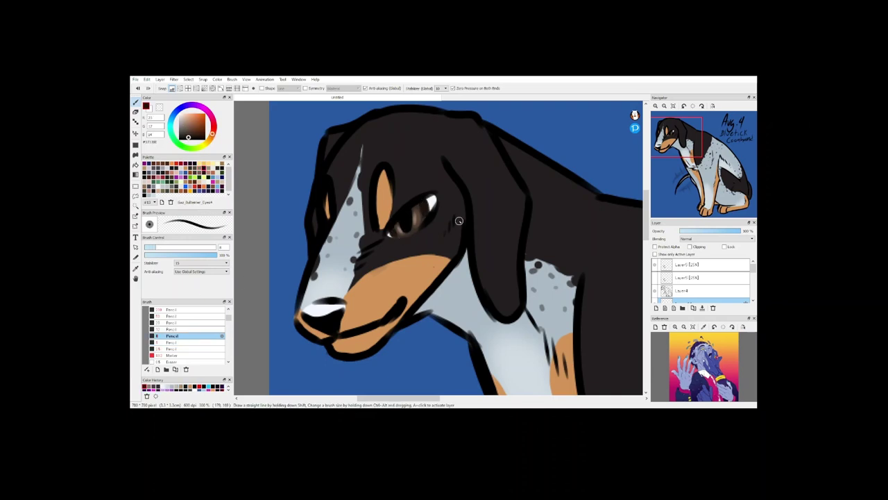
- Blend the brown shades of the eye with a small Blur brush
key(ctrl+shift+n)
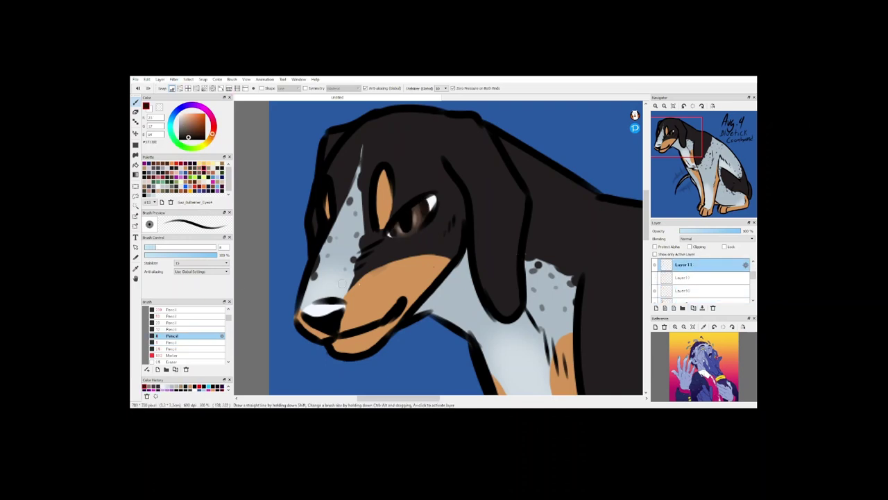
scroll(174, 341, down, 3)
click(172, 342)
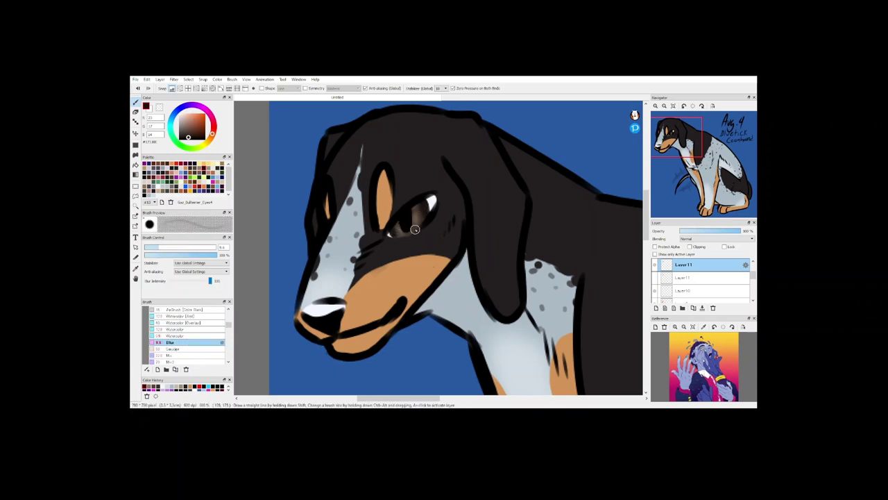
click(673, 106)
click(676, 280)
scroll(343, 142, up, 4)
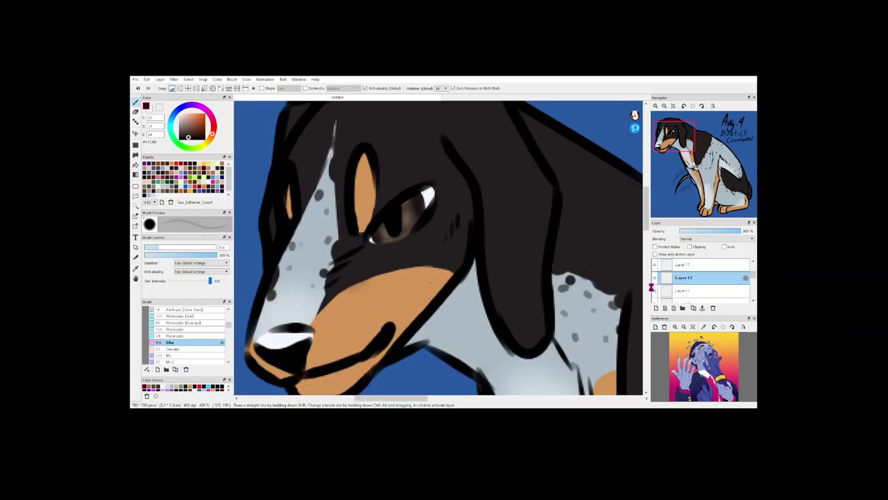
click(687, 265)
scroll(280, 269, down, 5)
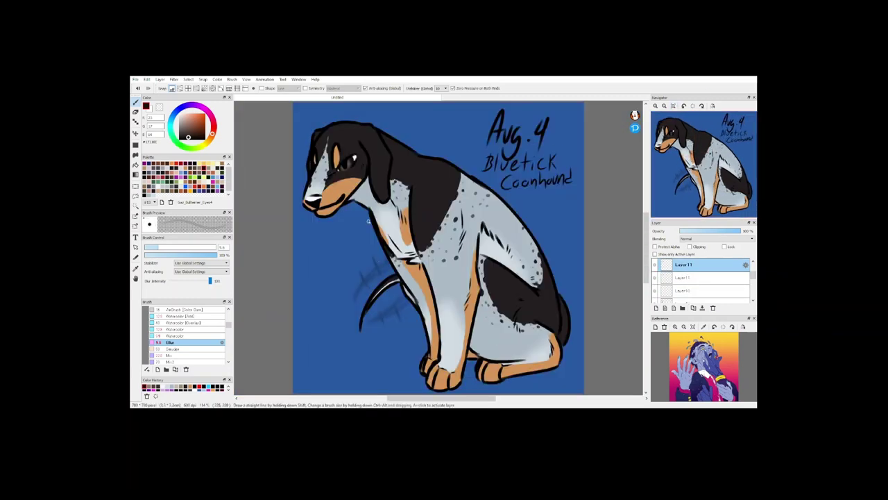
- Turn off the blue canvas background and load the artwork as a selection with new Layer12 at the bottom of the stack
click(274, 284)
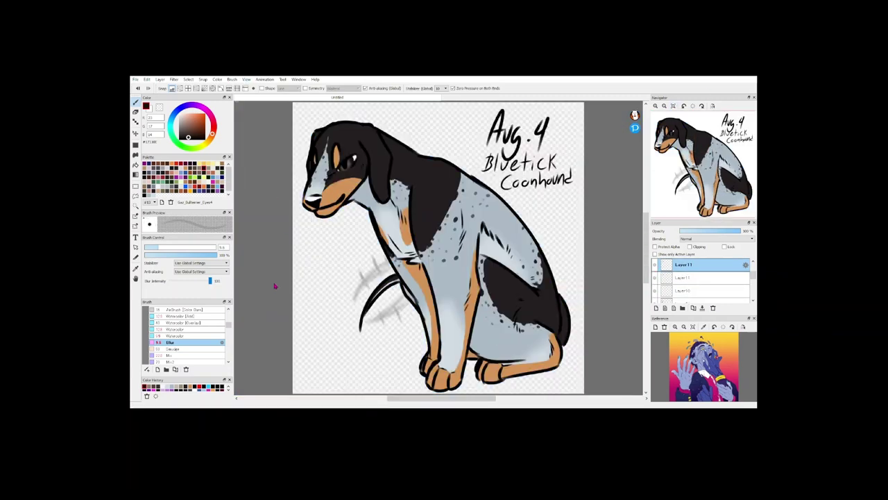
click(702, 283)
drag(753, 275, 709, 293)
ctrl+click(702, 284)
click(696, 283)
ctrl+shift+click(696, 283)
click(696, 296)
- Expand the selection and fill it with magenta on Layer12 using the Bucket referenced to the active layer, clearing the selection
click(188, 79)
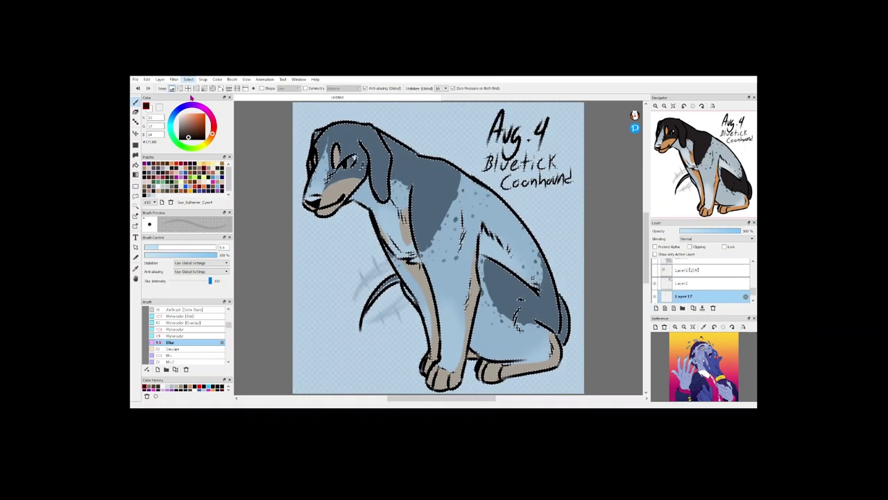
click(131, 158)
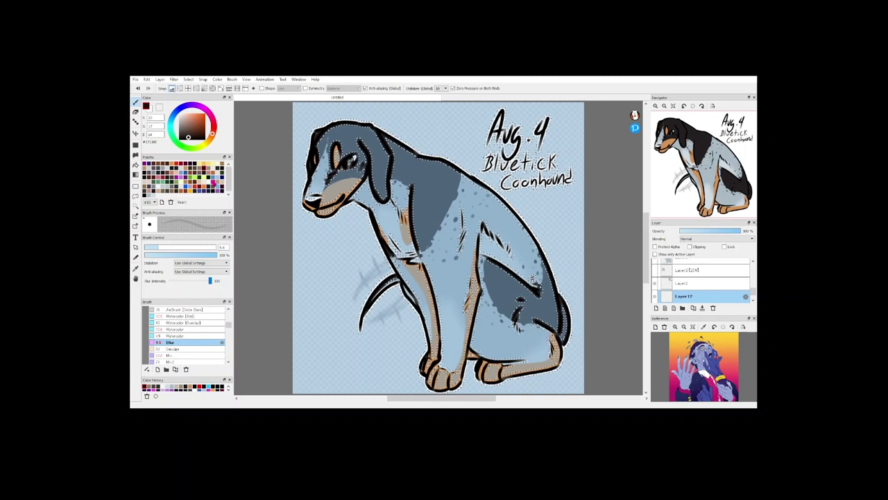
click(213, 182)
scroll(203, 323, up, 5)
click(193, 329)
click(136, 166)
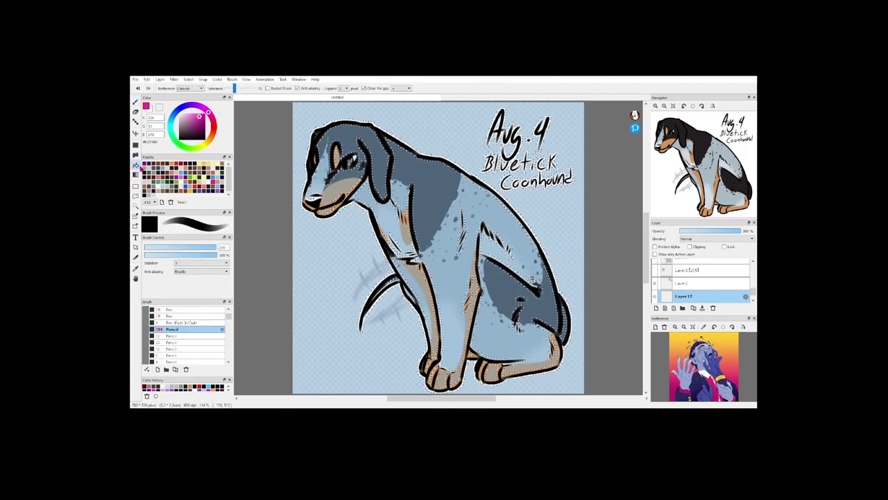
click(186, 89)
click(185, 93)
key(ctrl+z)
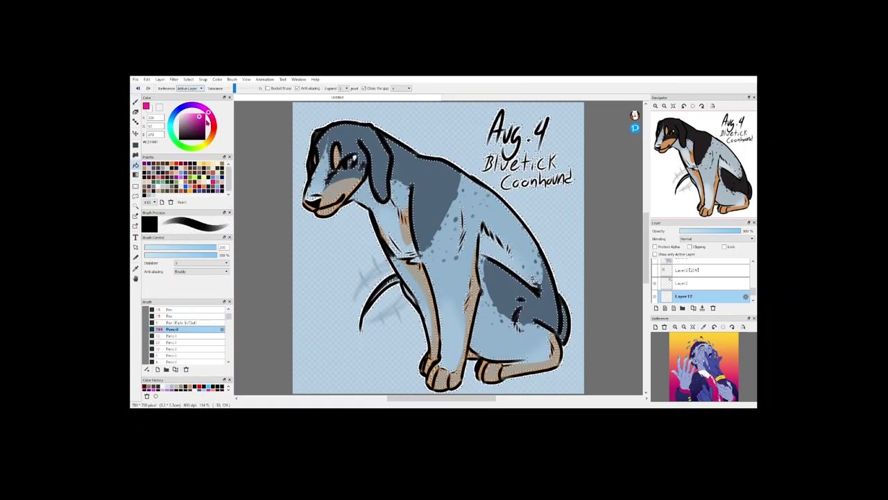
click(352, 199)
click(188, 80)
click(194, 94)
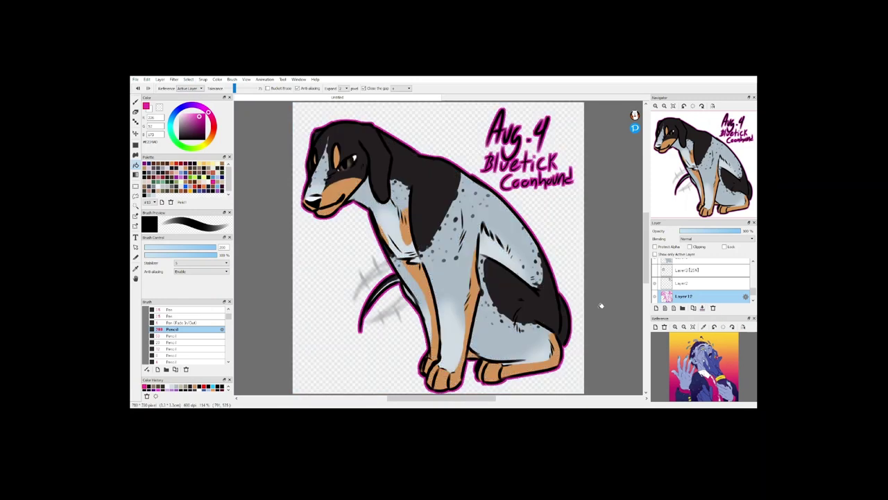
- Duplicate Layer4 with the line art and hide the original
scroll(701, 280, up, 4)
click(667, 267)
click(695, 291)
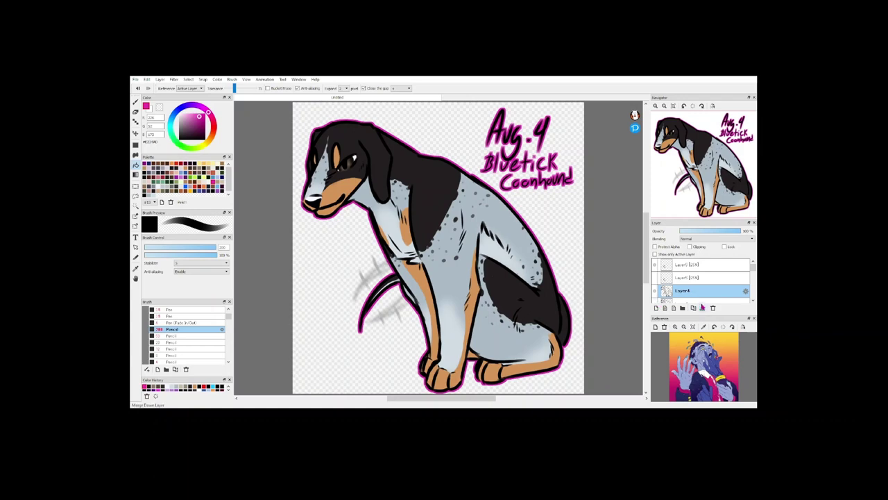
scroll(702, 292, down, 1)
click(713, 308)
click(693, 308)
click(654, 278)
scroll(395, 314, up, 5)
- Lasso the curved tail, then duplicate Layer6 and Layer7 and filter the selected tail area on the copies
key(m)
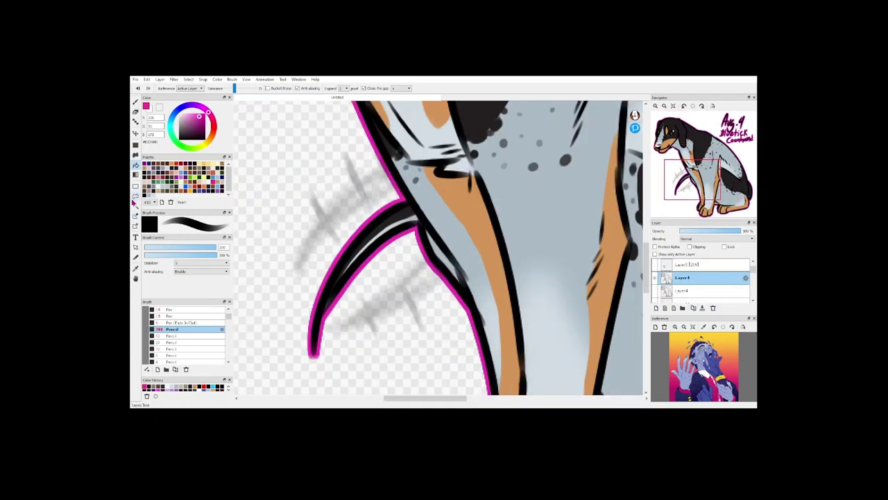
drag(409, 203, 411, 206)
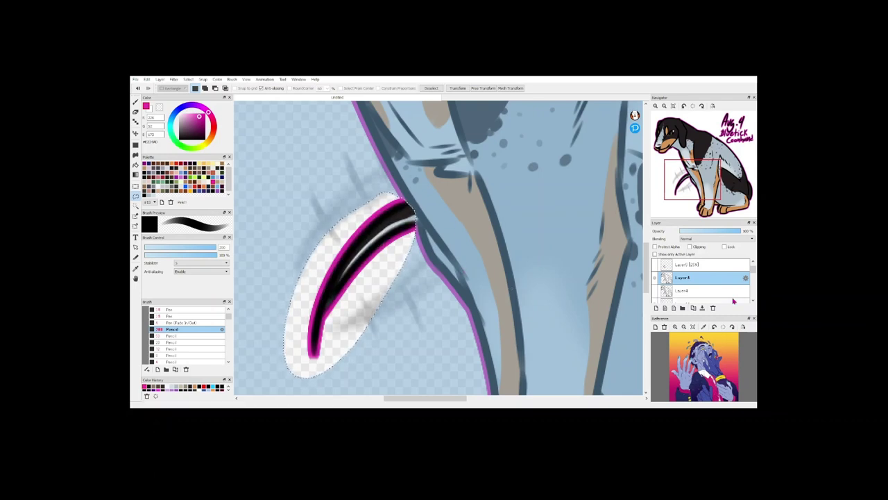
scroll(702, 287, down, 4)
click(702, 265)
click(696, 308)
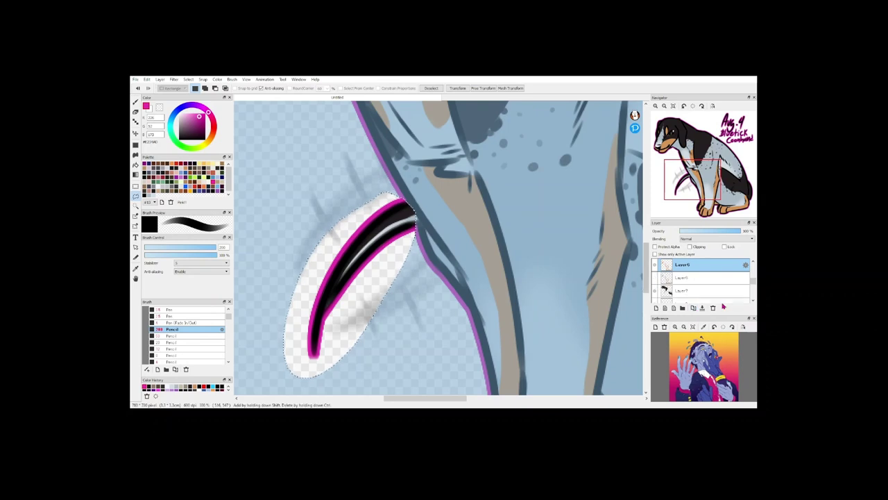
scroll(715, 281, down, 1)
click(710, 278)
click(694, 308)
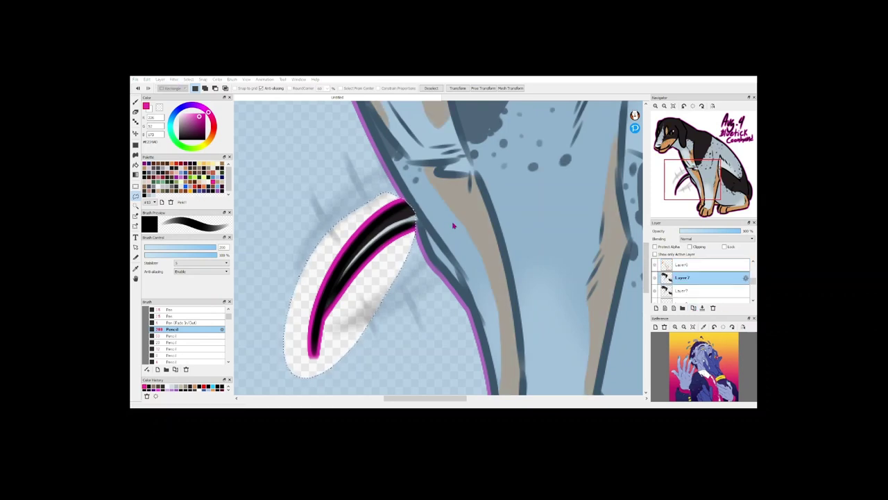
click(452, 228)
- Duplicate Layer9 and Layer8 for the tail edit, hiding the originals, and clear the lasso selection
click(655, 290)
scroll(691, 286, down, 1)
click(685, 295)
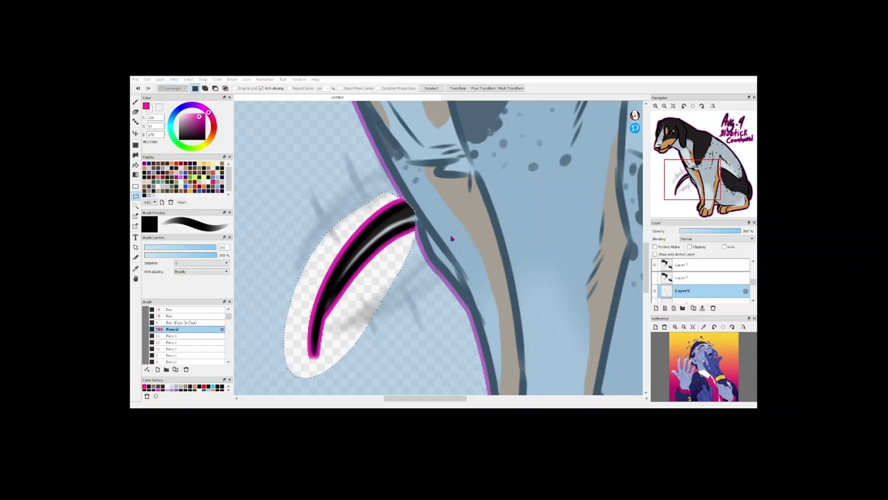
click(654, 290)
click(686, 299)
click(687, 299)
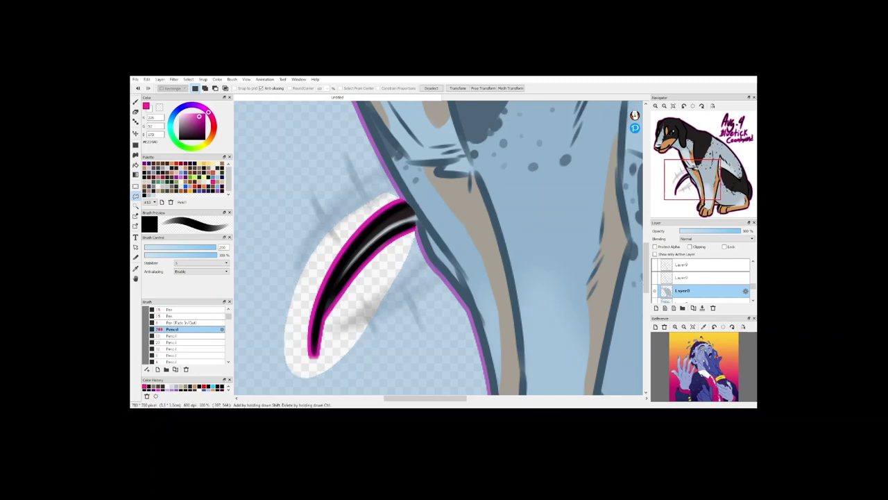
click(664, 300)
click(664, 300)
click(188, 79)
click(195, 93)
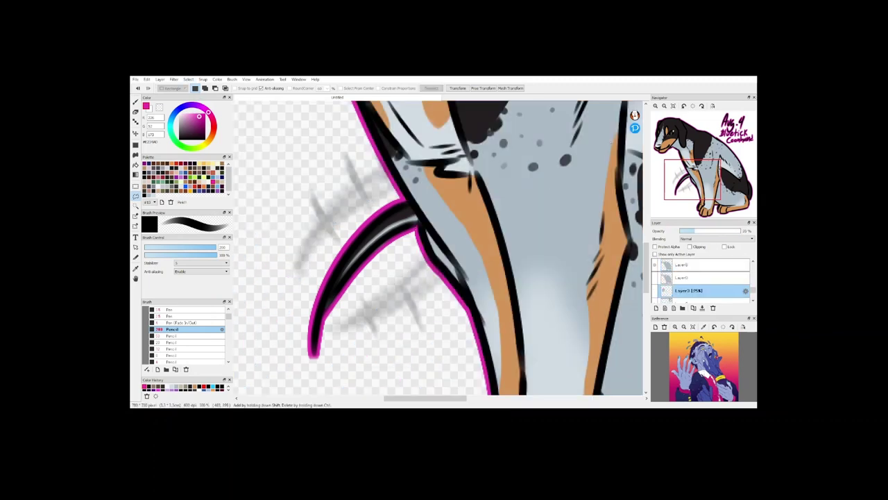
- Add Layer13 above the line art and pick the near-black "Ghostface Background lines" swatch for the paws
click(672, 106)
scroll(740, 280, up, 5)
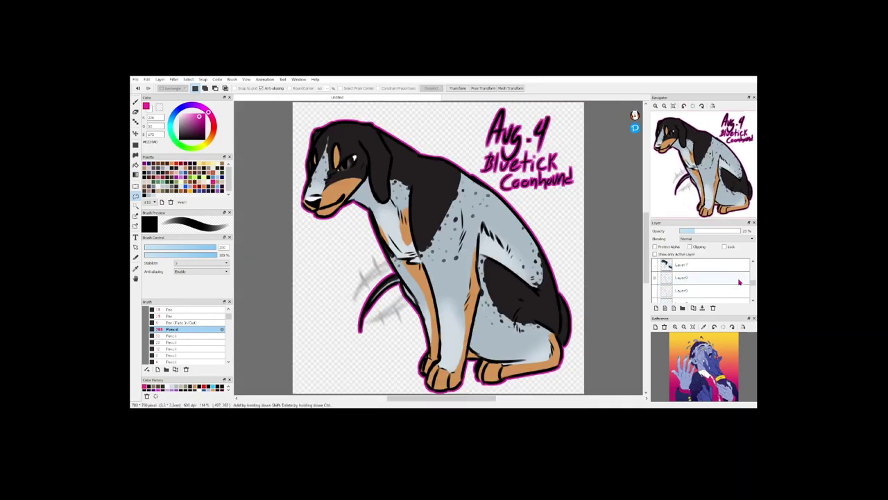
click(689, 289)
scroll(473, 368, up, 4)
click(194, 165)
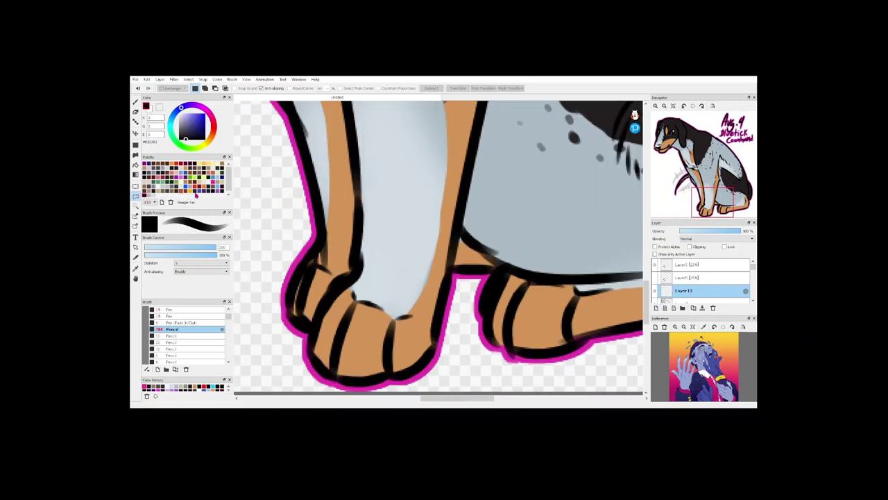
scroll(516, 171, down, 3)
right_click(517, 170)
scroll(458, 243, up, 2)
click(135, 102)
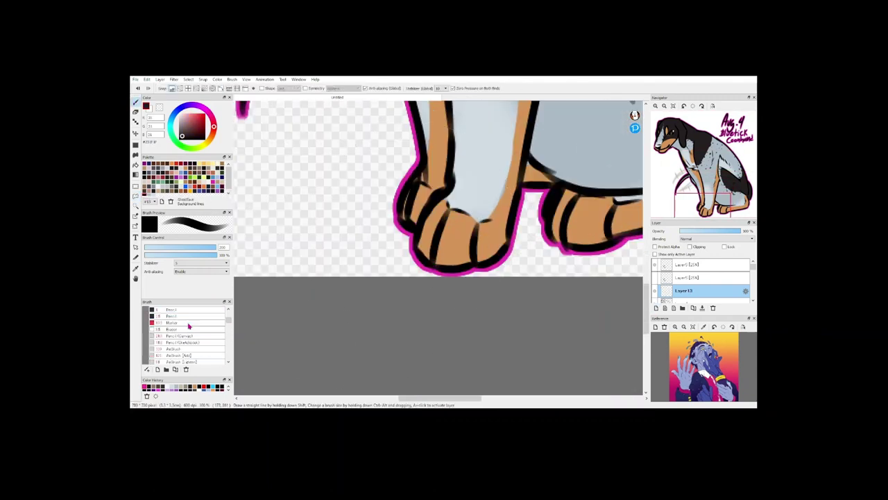
scroll(188, 329, up, 3)
click(196, 336)
mouse_move(452, 239)
mouse_down()
mouse_move(442, 262)
mouse_move(478, 260)
mouse_up()
key(ctrl+z)
click(186, 328)
key(ctrl+z)
- Draw short near-black claws on the toes of both front paws with the size 8 pencil
scroll(205, 334, down, 3)
click(206, 332)
drag(428, 230, 421, 246)
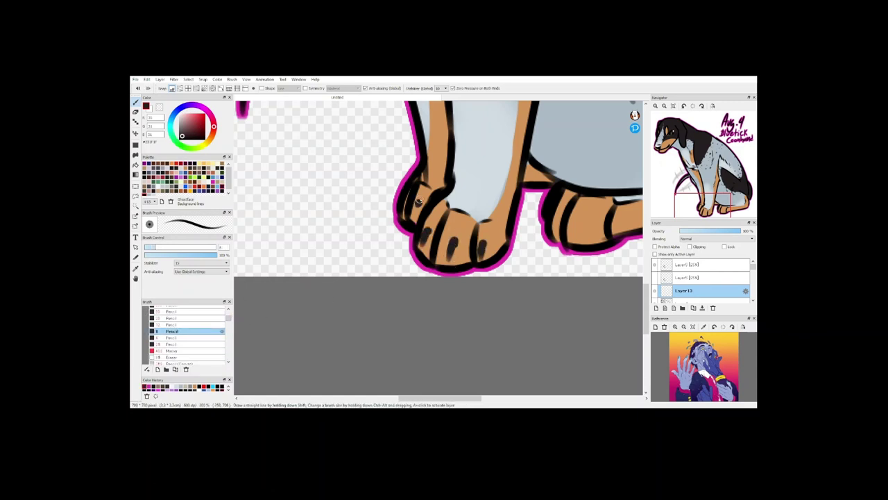
drag(419, 199, 413, 214)
drag(405, 194, 401, 208)
- Draw matching near-black claws on the toes of the back paw
drag(405, 398, 425, 398)
drag(470, 217, 467, 236)
drag(513, 217, 512, 238)
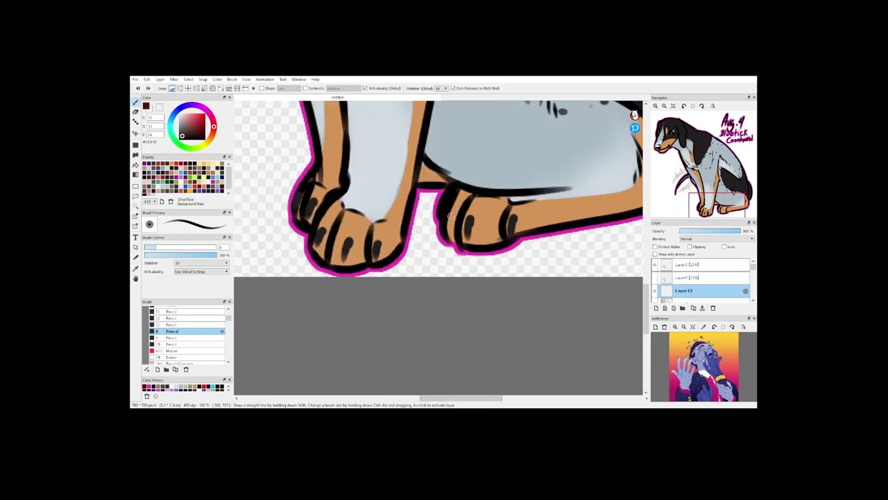
drag(452, 209, 449, 224)
scroll(550, 182, down, 3)
click(671, 107)
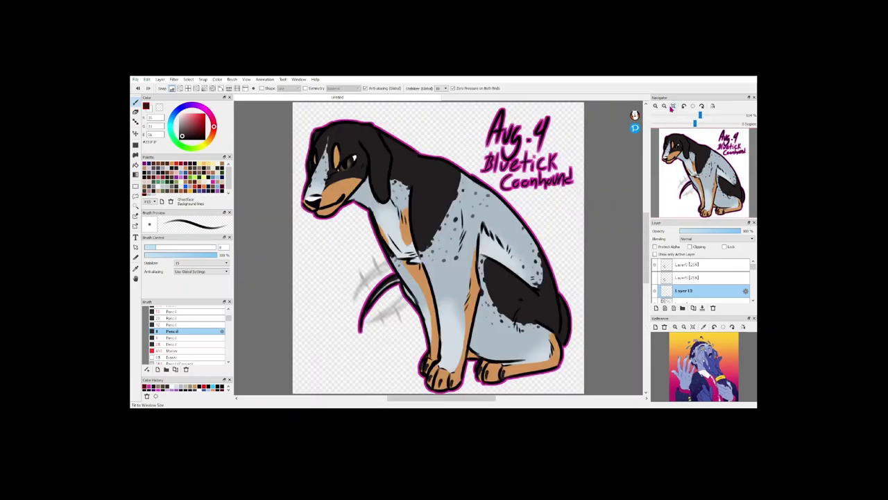
- On new Layer14 at the top of the stack, start hand-lettering the artist's signature in magenta below the muzzle with a finer pencil
click(677, 265)
click(657, 308)
scroll(295, 262, up, 3)
click(184, 337)
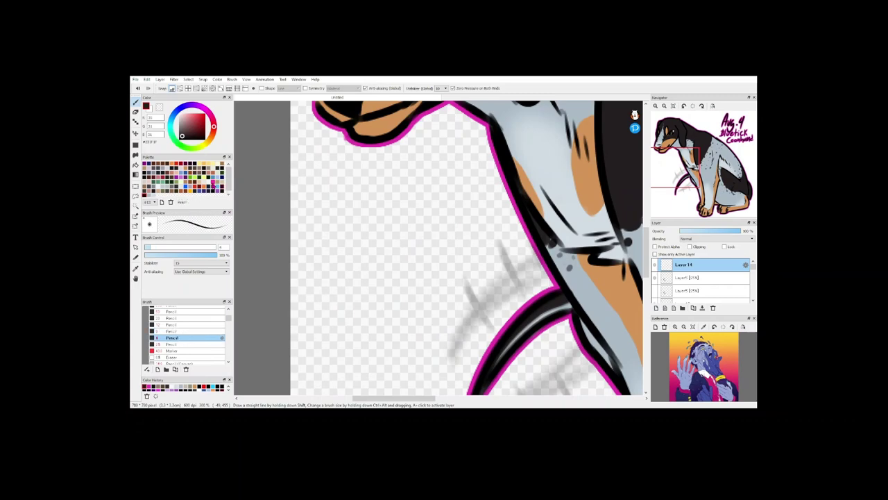
click(213, 182)
scroll(411, 277, down, 1)
drag(424, 203, 421, 223)
mouse_move(432, 208)
mouse_down()
mouse_move(423, 223)
mouse_move(442, 205)
mouse_up()
- Undo the misdrawn letter strokes and finish the magenta signature across the front of the chest
key(ctrl+z)
key(ctrl+z)
drag(444, 201, 480, 190)
key(ctrl+z)
key(ctrl+z)
key(ctrl+z)
key(ctrl+z)
drag(482, 183, 488, 199)
drag(489, 173, 480, 215)
click(689, 239)
click(689, 249)
click(694, 307)
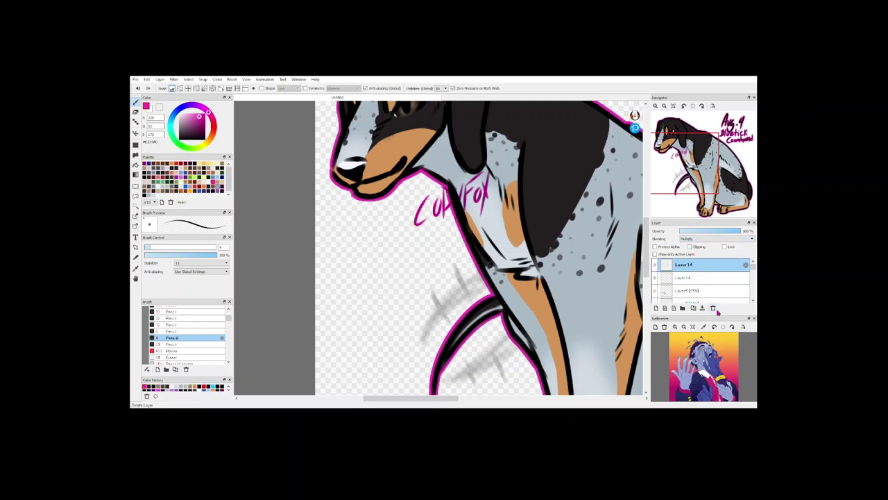
click(714, 308)
- Add Layer15 beneath the signature layer, load and expand the signature's selection, and fill it with magenta
click(656, 308)
ctrl+click(668, 277)
drag(678, 267, 678, 281)
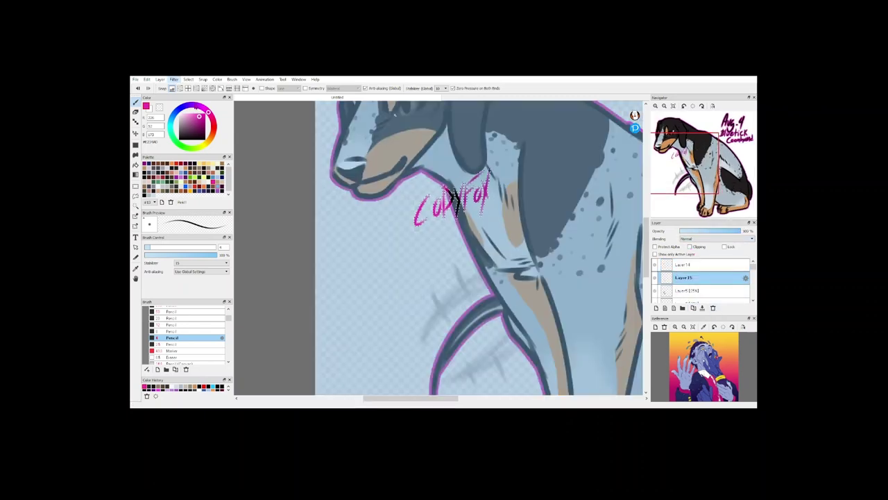
click(189, 80)
click(198, 115)
click(135, 165)
click(457, 198)
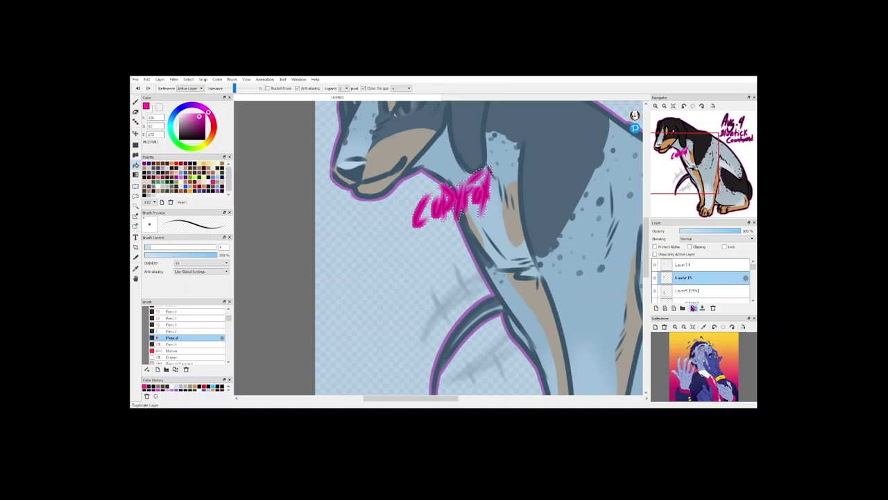
- Strengthen the signature's magenta outline with a merged duplicate and set Layer15's blending mode to Divide
click(693, 308)
click(703, 308)
click(189, 80)
click(197, 94)
click(714, 239)
click(707, 277)
click(672, 106)
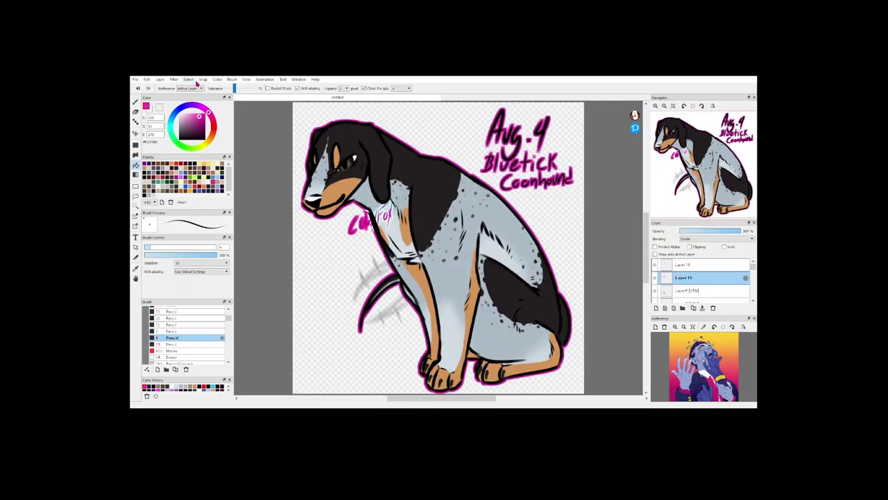